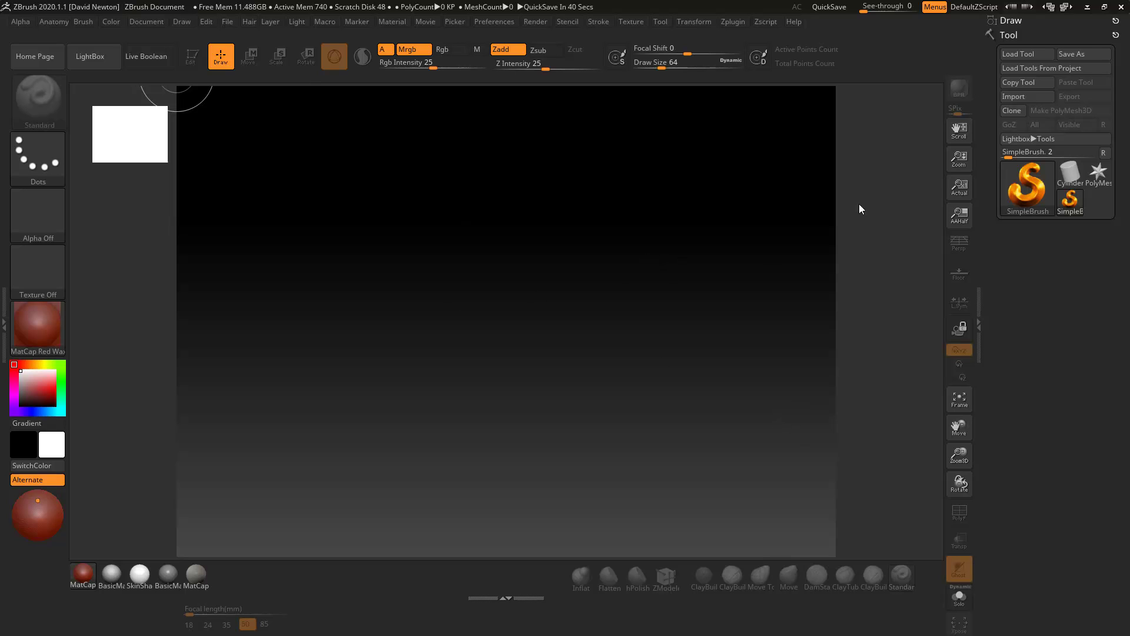
# Step: Draw a Cylinder3D on the canvas, make it editable, and turn on PolyF to show its wireframe
pyautogui.click(1020, 188)
pyautogui.click(565, 252)
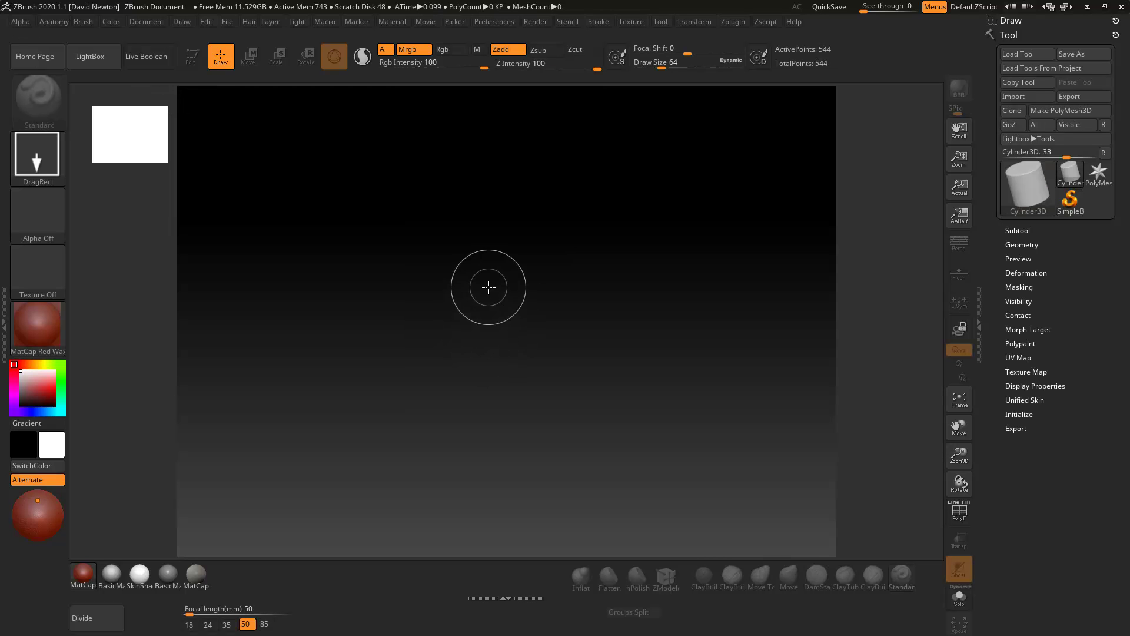
pyautogui.moveTo(487, 285); pyautogui.dragTo(476, 469)
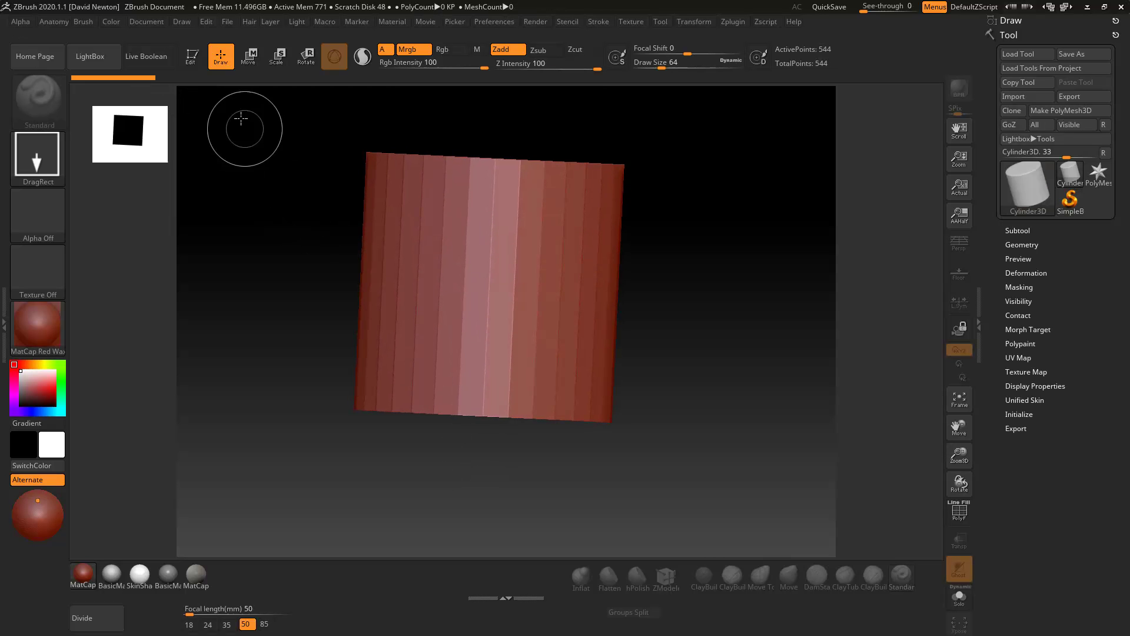
pyautogui.click(191, 57)
pyautogui.click(958, 512)
pyautogui.moveTo(797, 315); pyautogui.dragTo(775, 345)
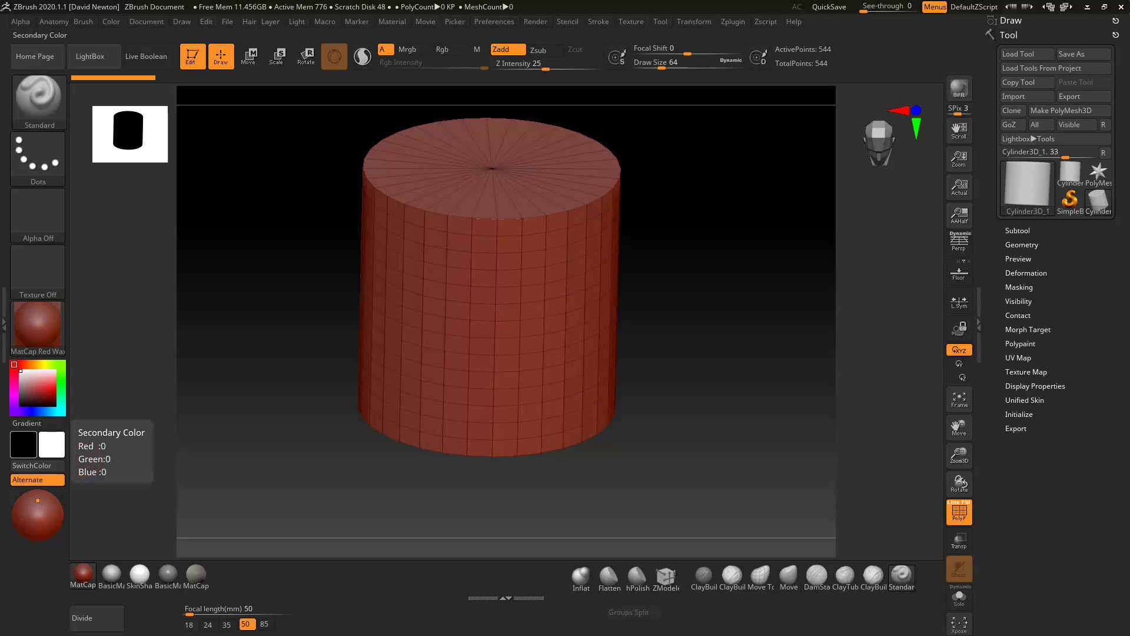
# Step: Reinitialize the cylinder with HDivide 32 and VDivide 6, then orbit to check the coarser mesh
pyautogui.click(1019, 414)
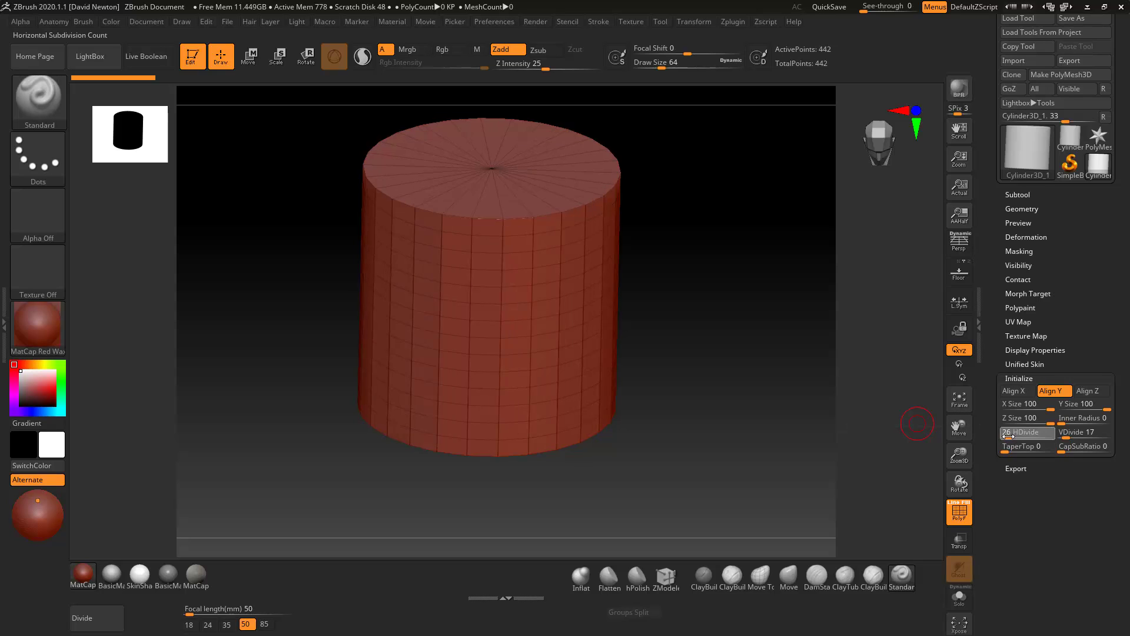
pyautogui.moveTo(1006, 436); pyautogui.dragTo(1012, 436)
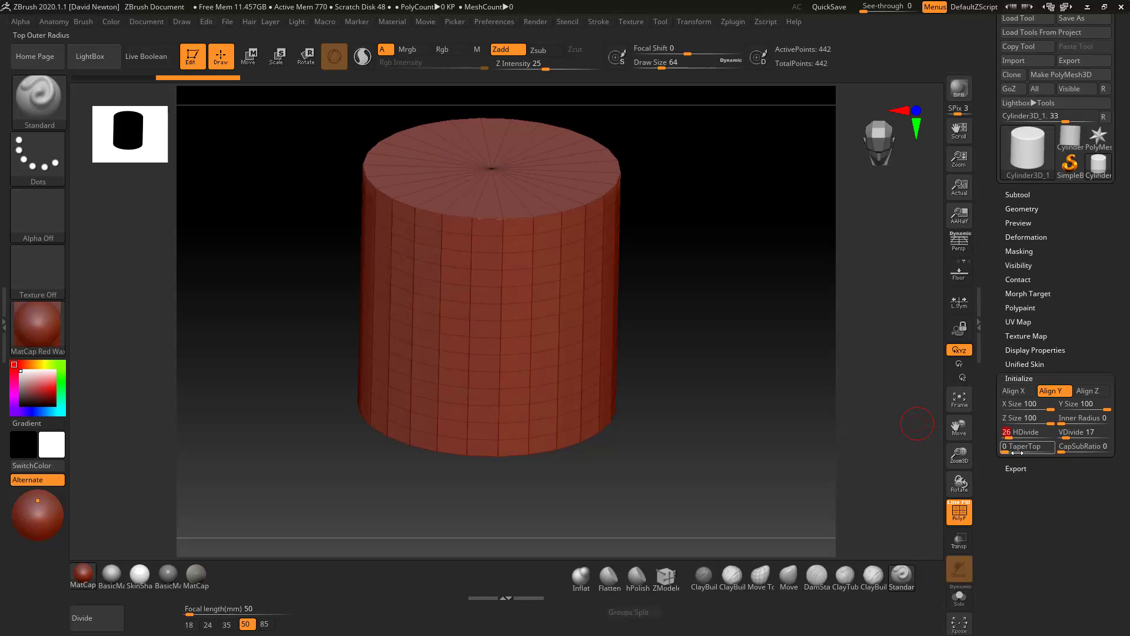
pyautogui.write('32')
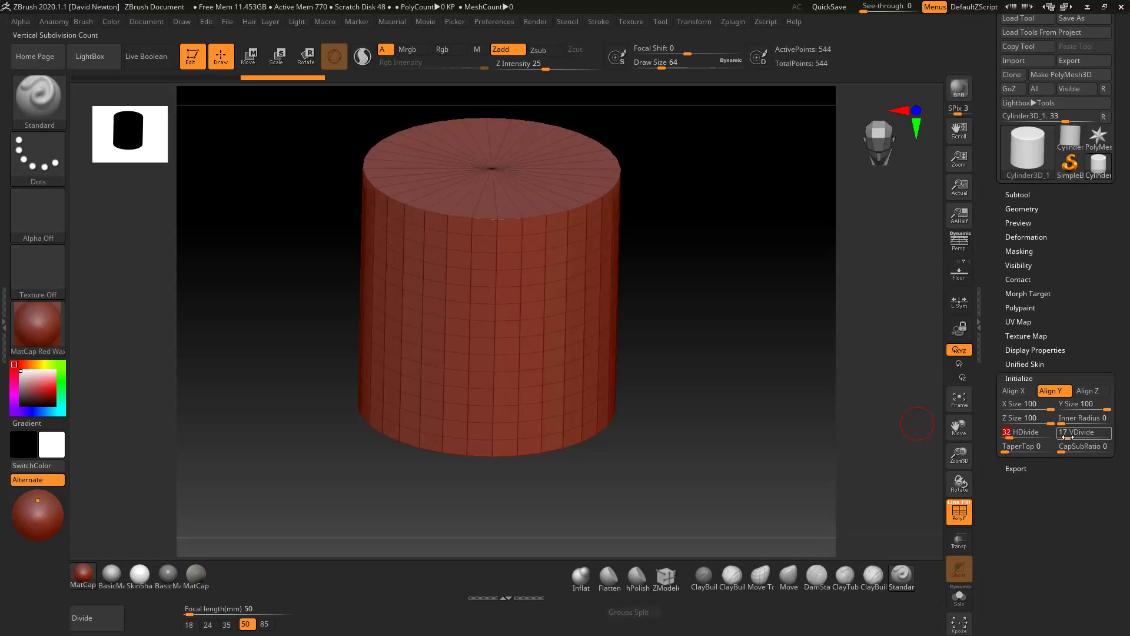
pyautogui.moveTo(1065, 437); pyautogui.dragTo(1066, 437)
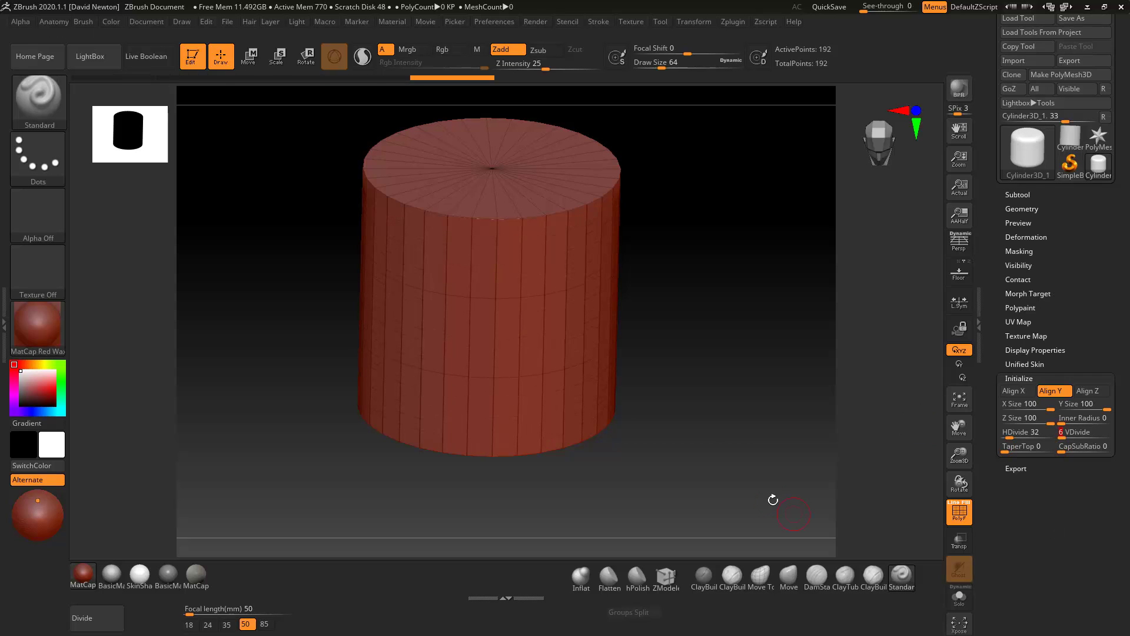
pyautogui.moveTo(807, 384)
pyautogui.mouseDown()
pyautogui.moveTo(767, 336)
pyautogui.moveTo(799, 400)
pyautogui.moveTo(797, 374)
pyautogui.mouseUp()
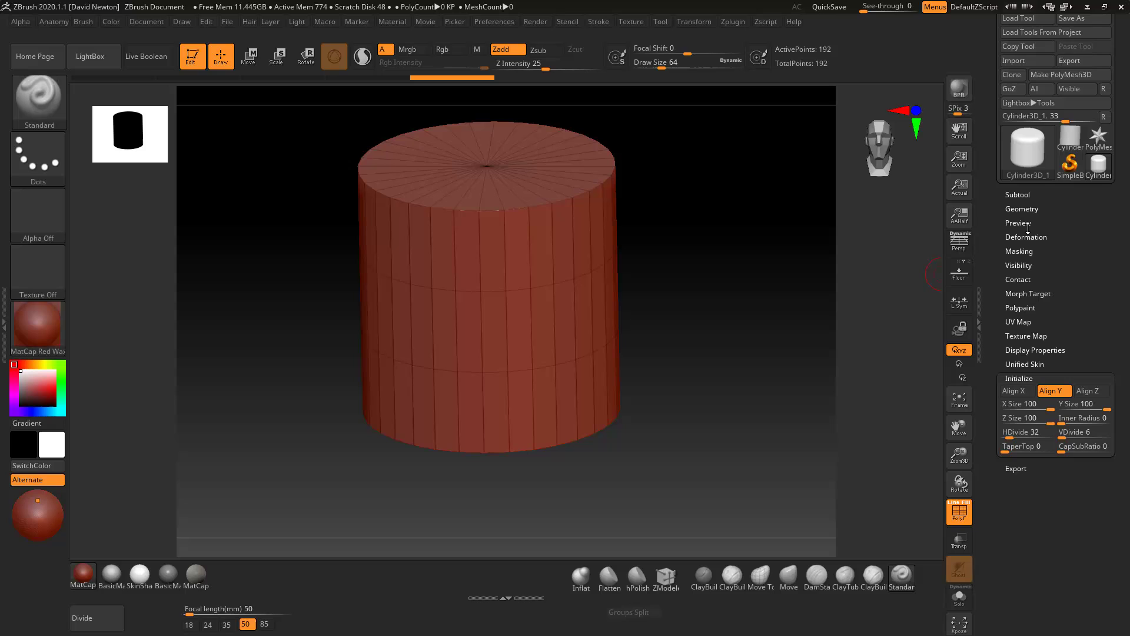
# Step: Convert the cylinder into a PolyMesh3D and frame its top cap
pyautogui.click(1061, 74)
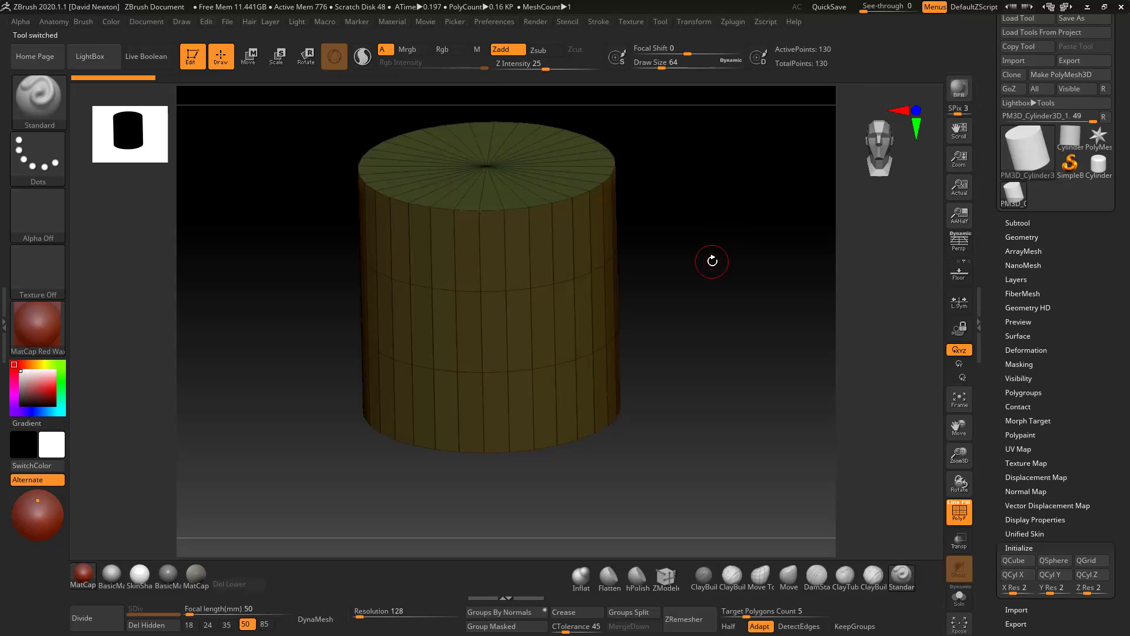
pyautogui.keyDown('alt'); pyautogui.moveTo(716, 301); pyautogui.dragTo(669, 310); pyautogui.keyUp('alt')
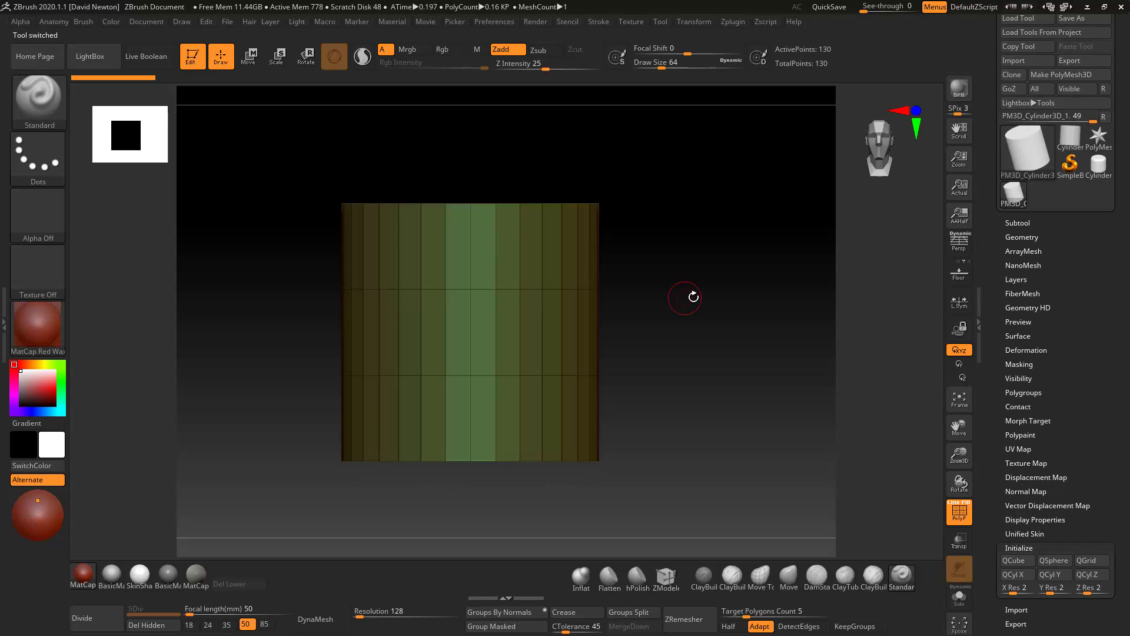
pyautogui.moveTo(849, 365); pyautogui.dragTo(787, 391)
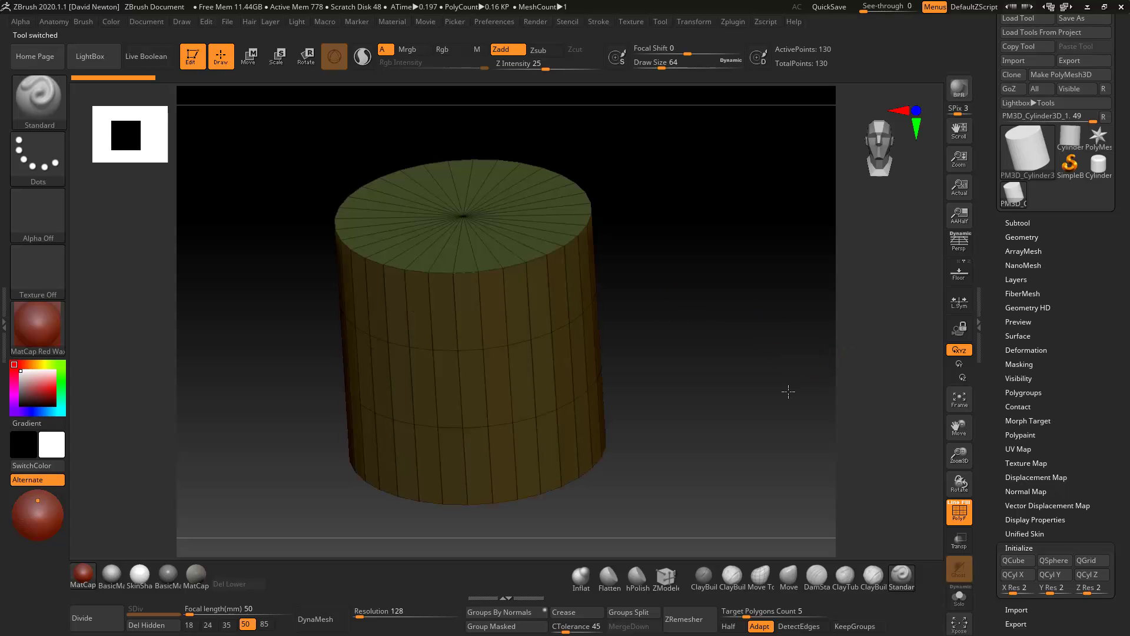
# Step: Isolate the top cap, give it its own polygroup with Ctrl+W, then show all geometry
pyautogui.click(1018, 392)
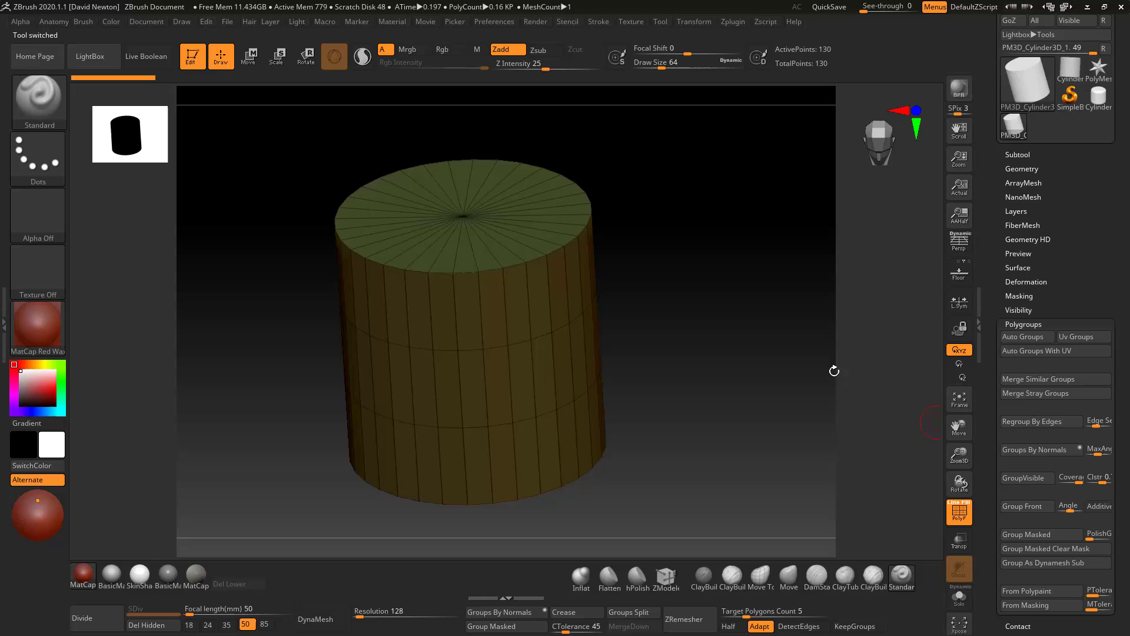
pyautogui.keyDown('shift'); pyautogui.moveTo(832, 371); pyautogui.dragTo(819, 326); pyautogui.keyUp('shift')
pyautogui.moveTo(283, 159)
pyautogui.keyDown('ctrl'); pyautogui.mouseDown()
pyautogui.moveTo(643, 196)
pyautogui.moveTo(644, 206)
pyautogui.mouseUp(); pyautogui.keyUp('ctrl')
pyautogui.keyDown('ctrl'); pyautogui.moveTo(640, 315); pyautogui.dragTo(711, 338); pyautogui.keyUp('ctrl')
pyautogui.keyDown('ctrl'); pyautogui.keyDown('shift'); pyautogui.click(527, 280); pyautogui.keyUp('shift'); pyautogui.keyUp('ctrl')
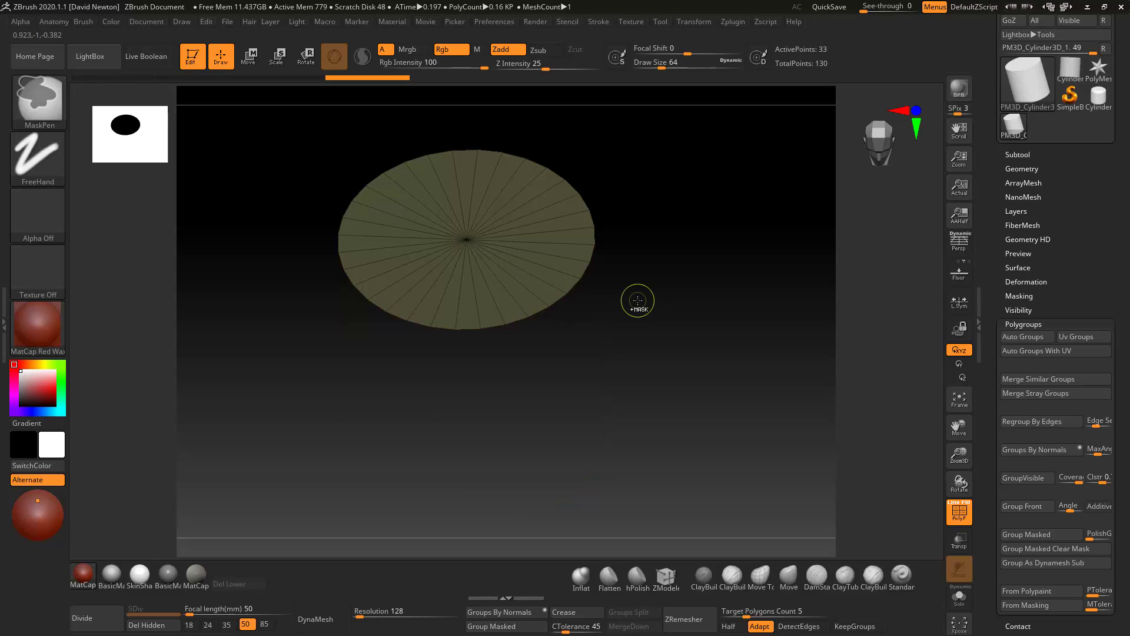
pyautogui.hotkey('ctrl', 'w')
pyautogui.keyDown('ctrl'); pyautogui.keyDown('shift'); pyautogui.click(724, 320); pyautogui.keyUp('shift'); pyautogui.keyUp('ctrl')
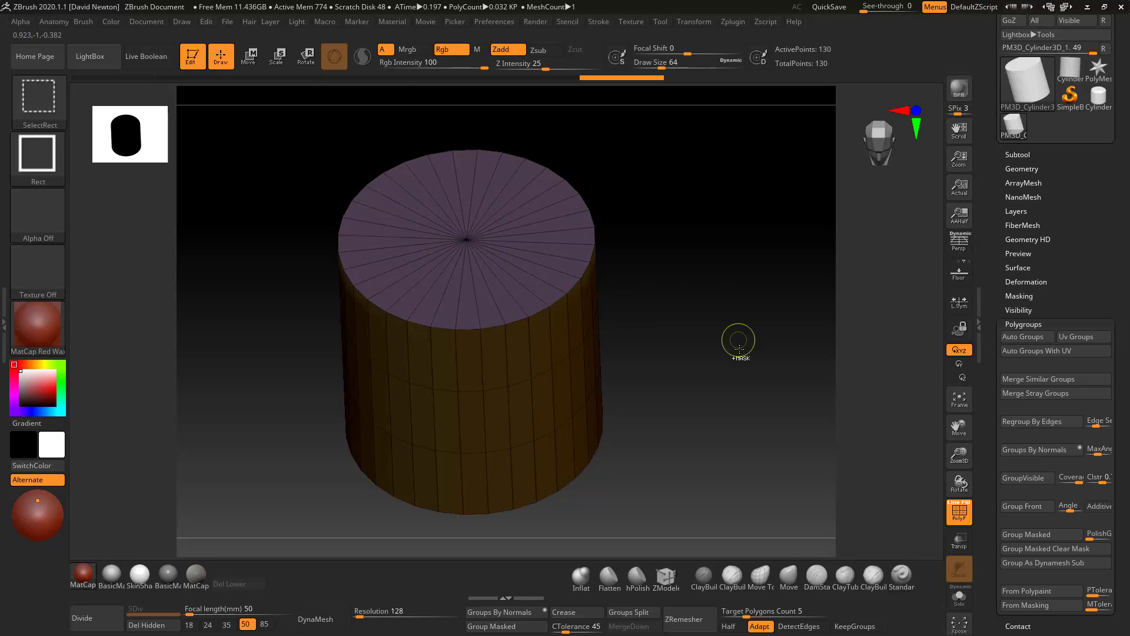
# Step: Switch to BasicMaterial and regroup the mesh with Groups By Normals
pyautogui.click(111, 574)
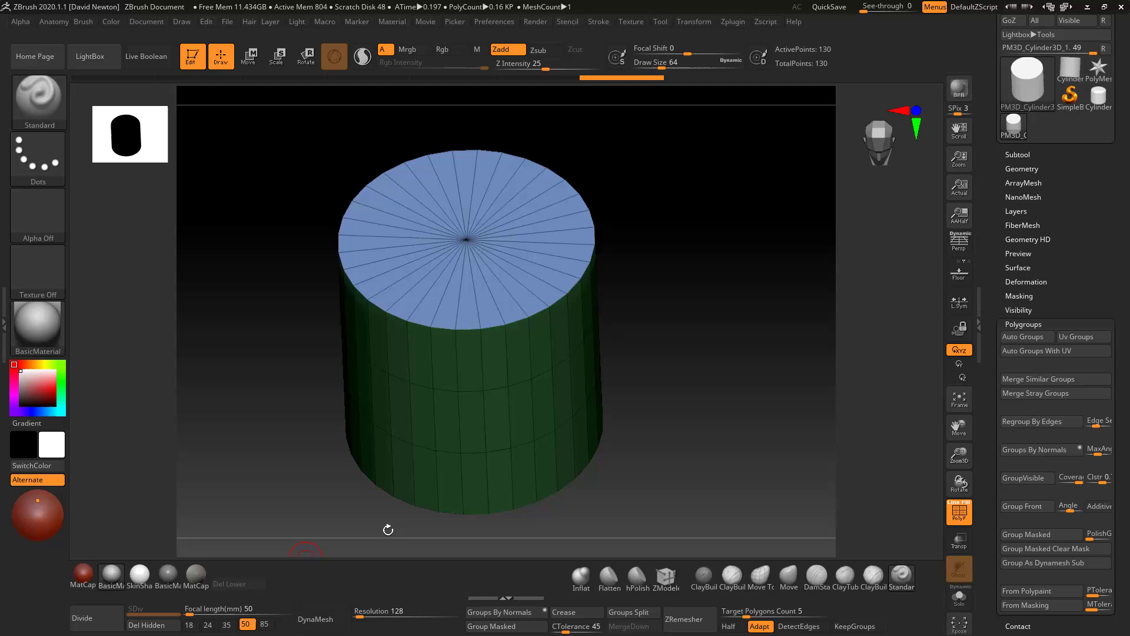
pyautogui.moveTo(664, 419); pyautogui.dragTo(750, 340)
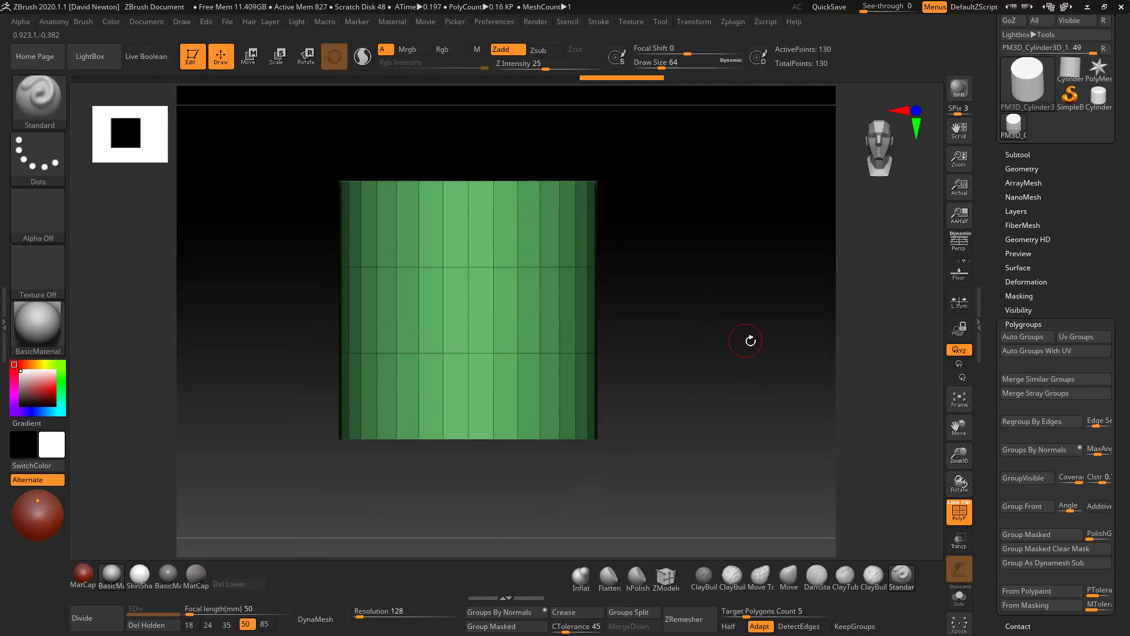
pyautogui.click(1021, 450)
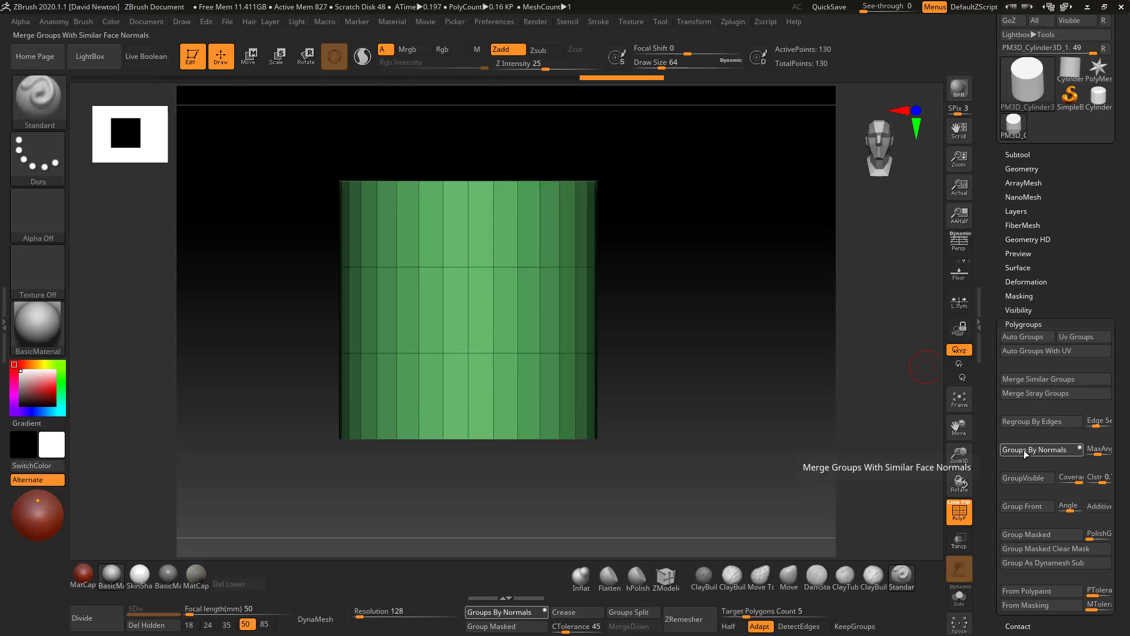
pyautogui.moveTo(784, 377); pyautogui.dragTo(717, 294)
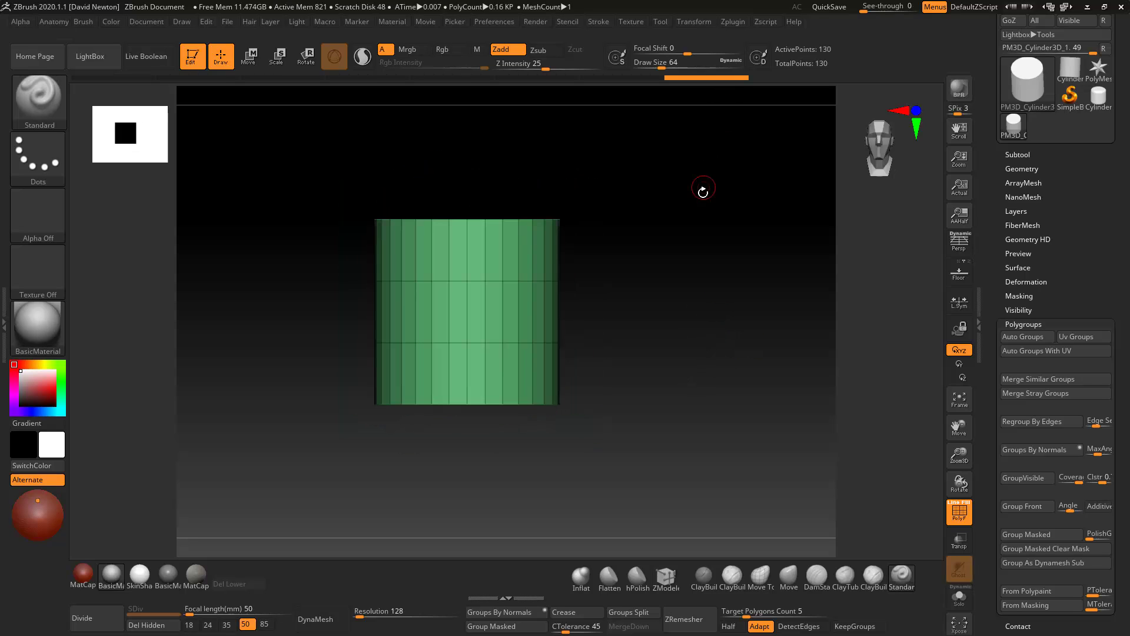
pyautogui.moveTo(702, 191); pyautogui.dragTo(709, 252)
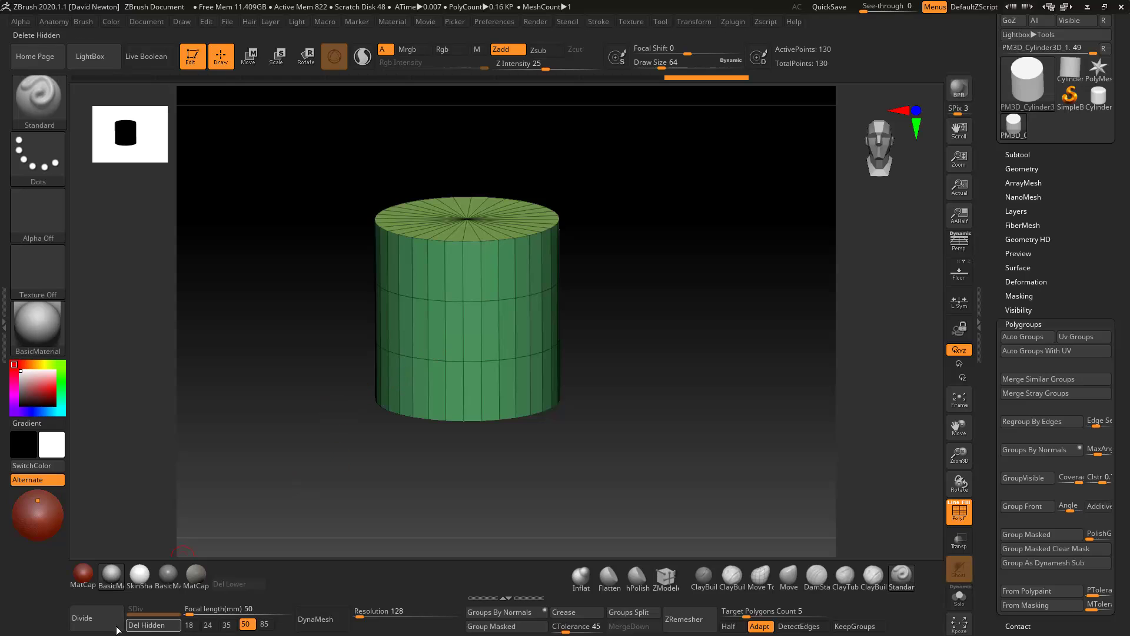
# Step: Unwrap the cylinder in UV Master with Symmetry and Polygroups on, producing 3 UV islands
pyautogui.click(733, 25)
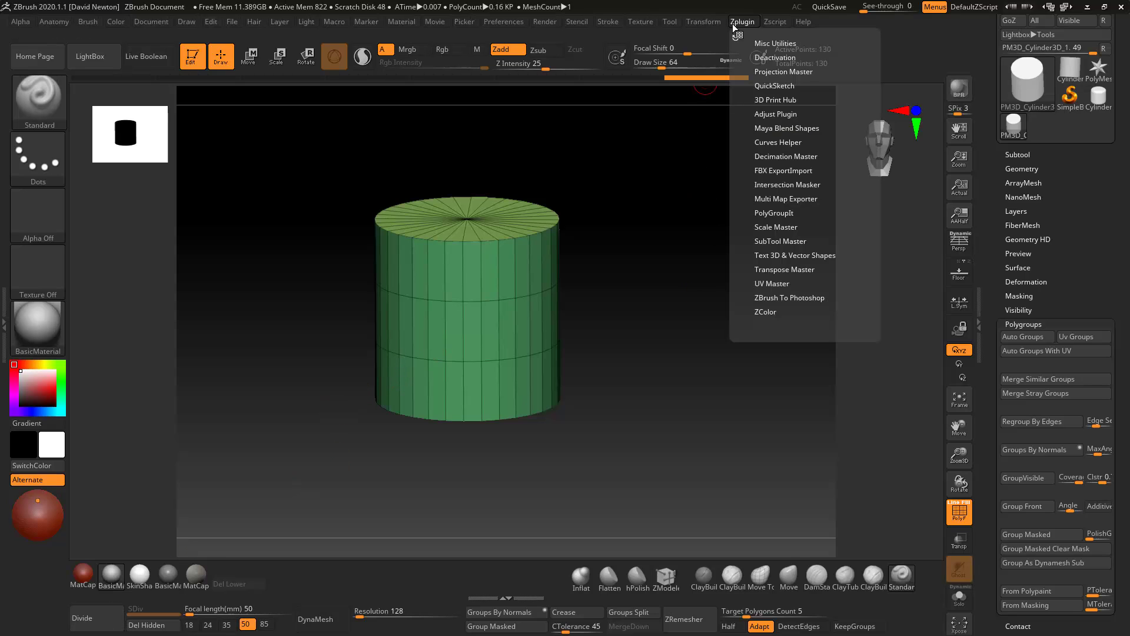
pyautogui.click(760, 283)
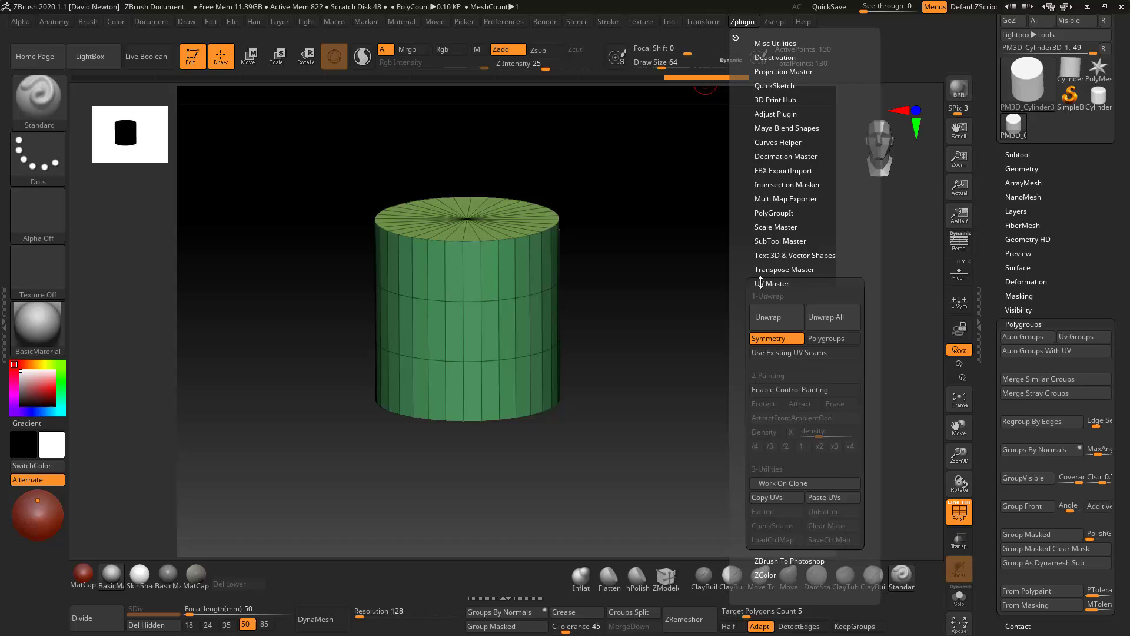
pyautogui.click(765, 320)
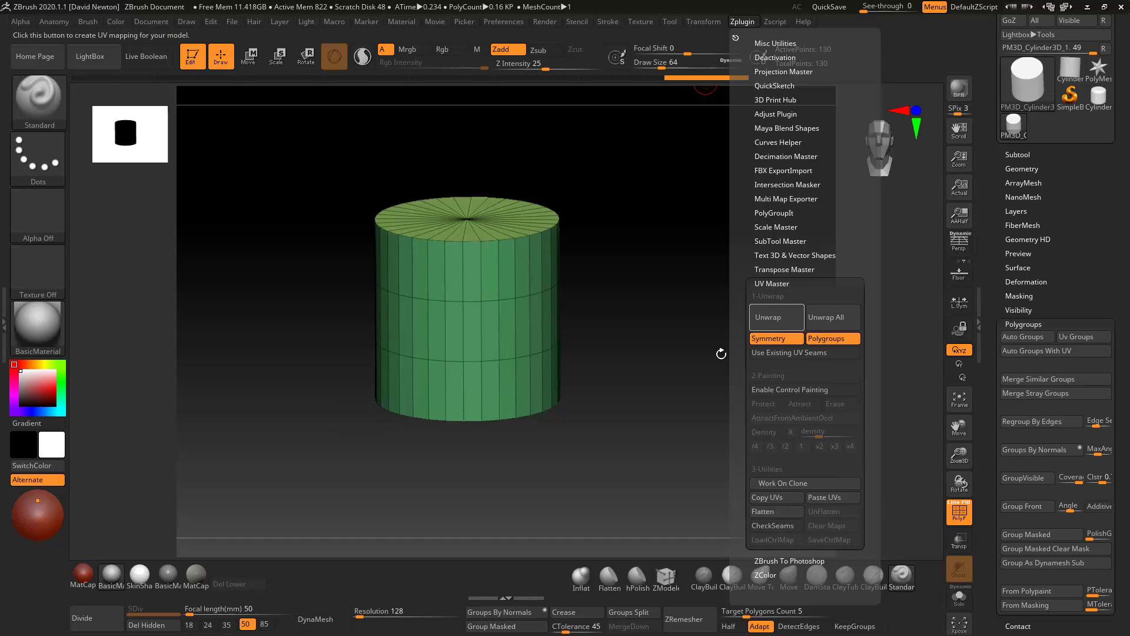
pyautogui.click(742, 22)
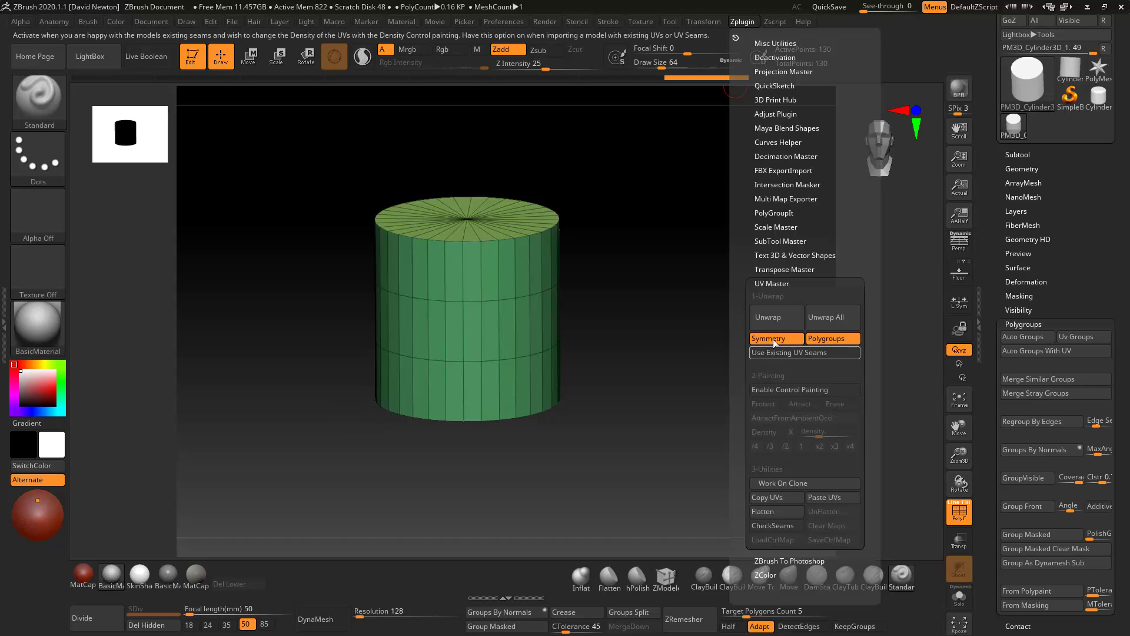
pyautogui.click(770, 318)
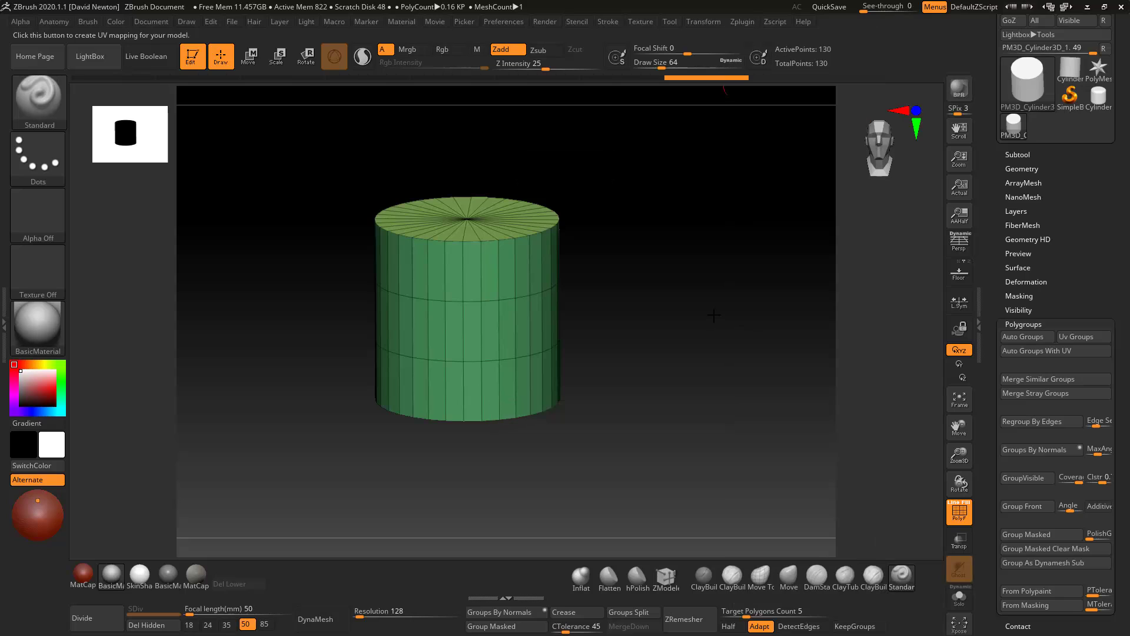
pyautogui.click(746, 25)
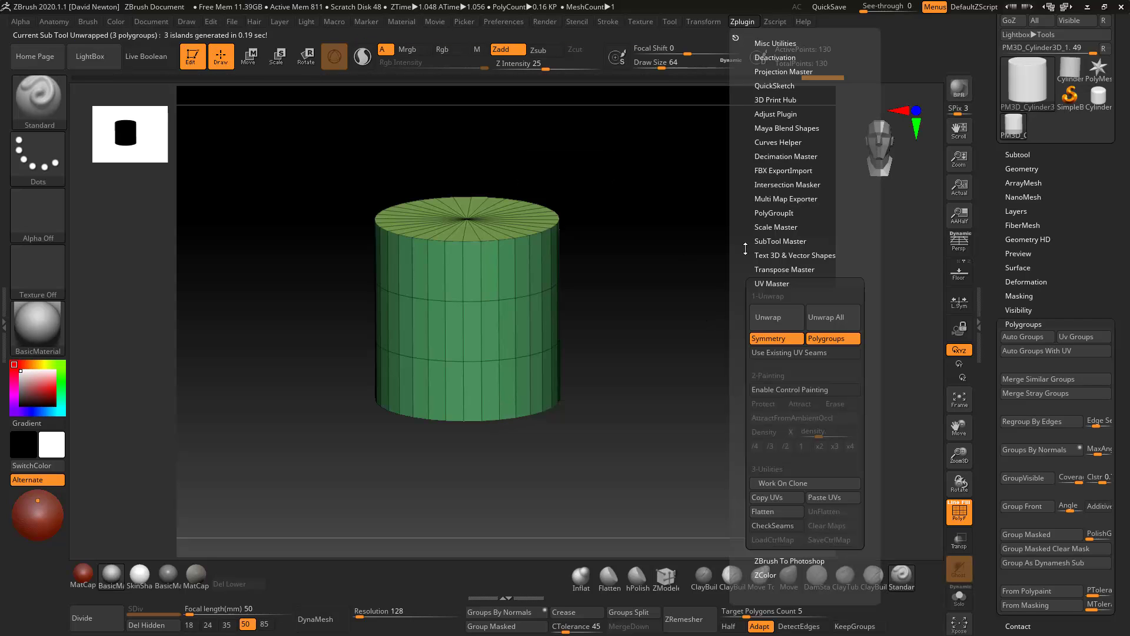
# Step: Flatten the mesh into its UV layout and isolate the strip's left end for Transpose Scale
pyautogui.click(777, 511)
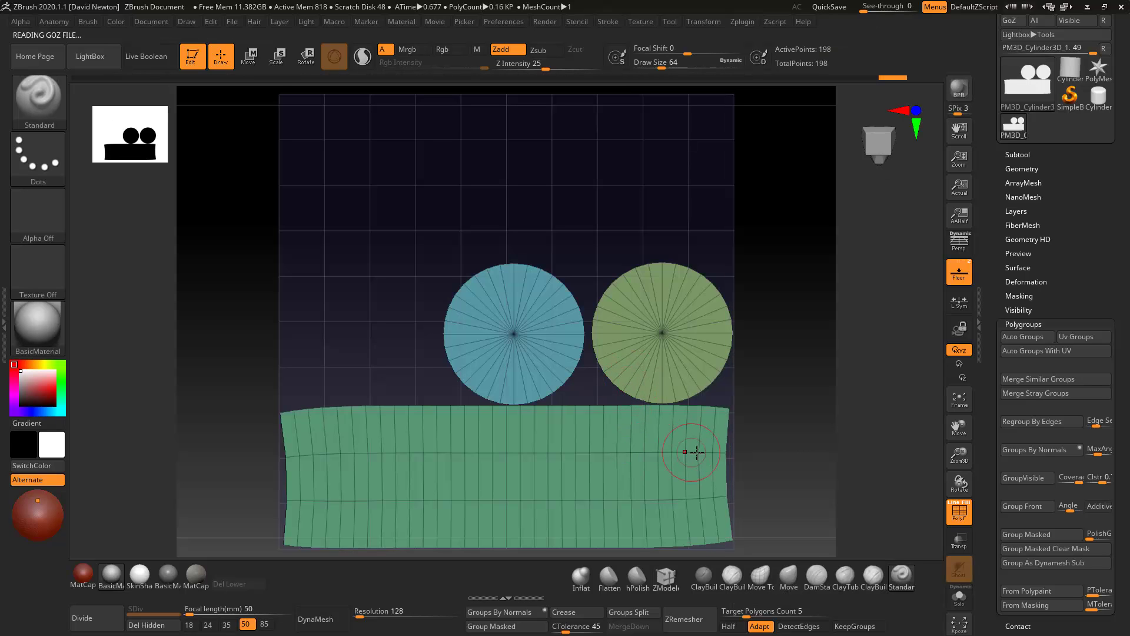
pyautogui.keyDown('alt'); pyautogui.moveTo(782, 441); pyautogui.dragTo(783, 291); pyautogui.keyUp('alt')
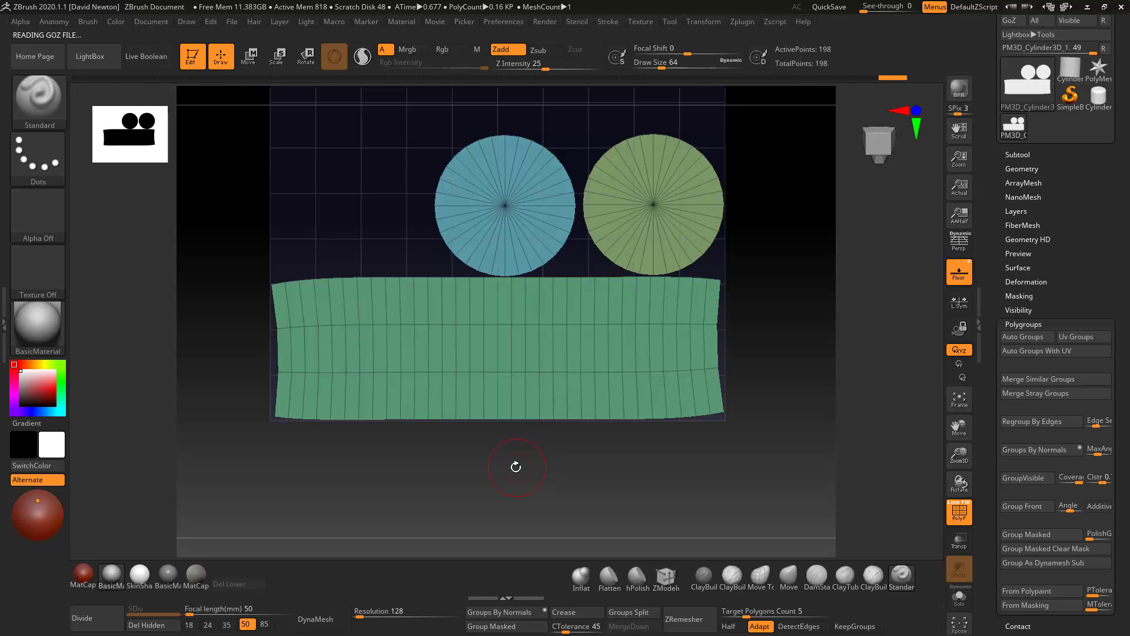
pyautogui.moveTo(216, 236)
pyautogui.keyDown('ctrl'); pyautogui.mouseDown()
pyautogui.moveTo(216, 430)
pyautogui.moveTo(279, 461)
pyautogui.mouseUp(); pyautogui.keyUp('ctrl')
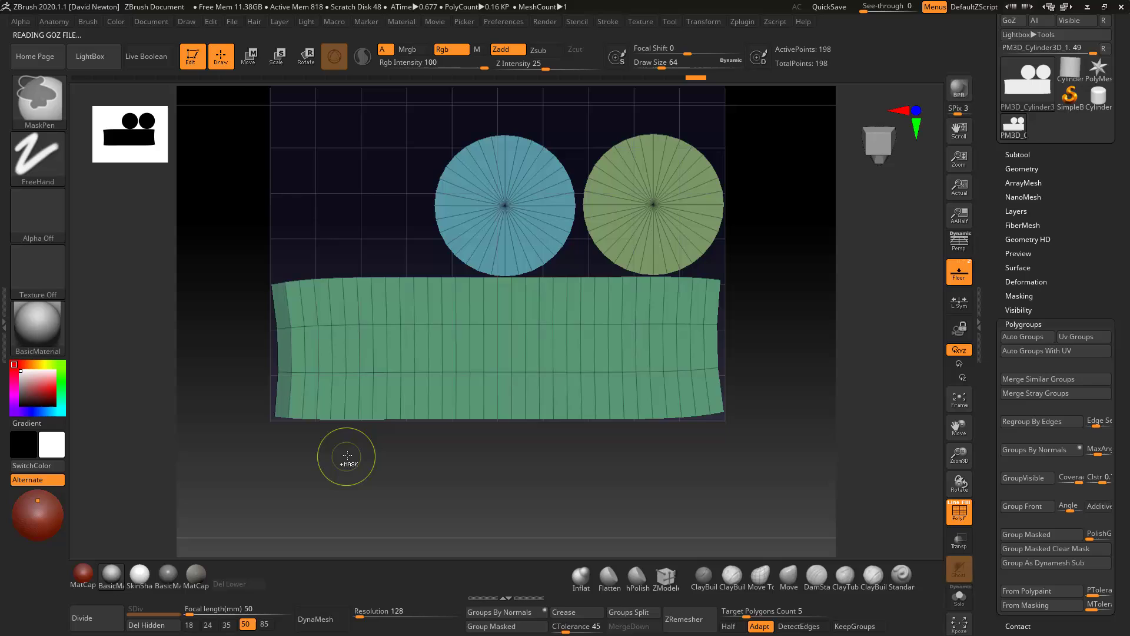
pyautogui.keyDown('ctrl'); pyautogui.click(345, 457); pyautogui.keyUp('ctrl')
pyautogui.click(278, 56)
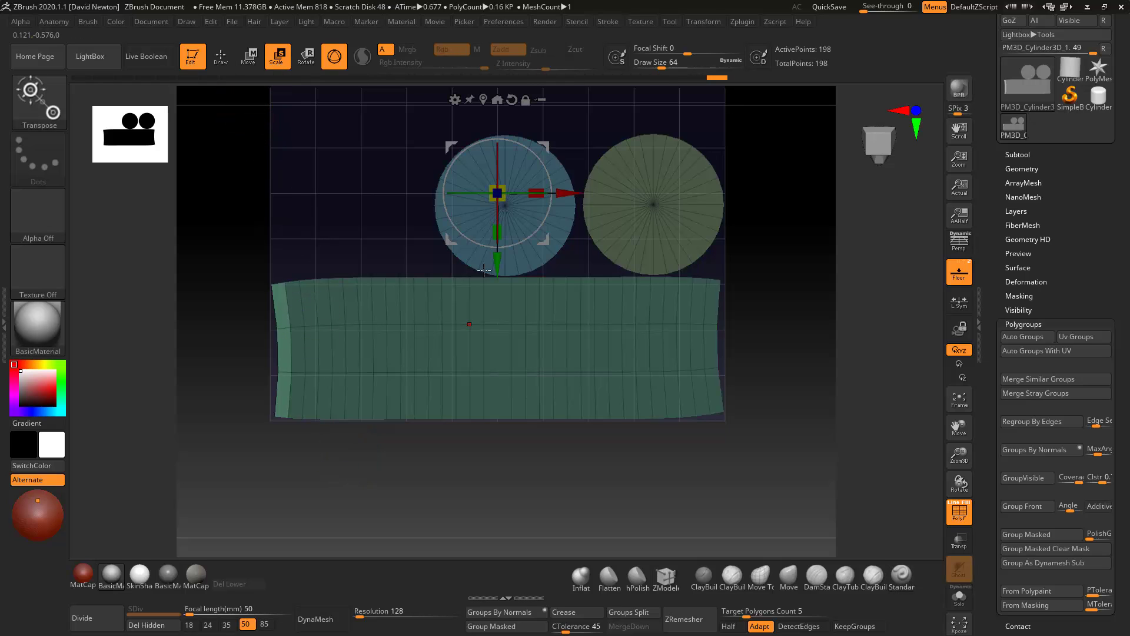
pyautogui.click(274, 351)
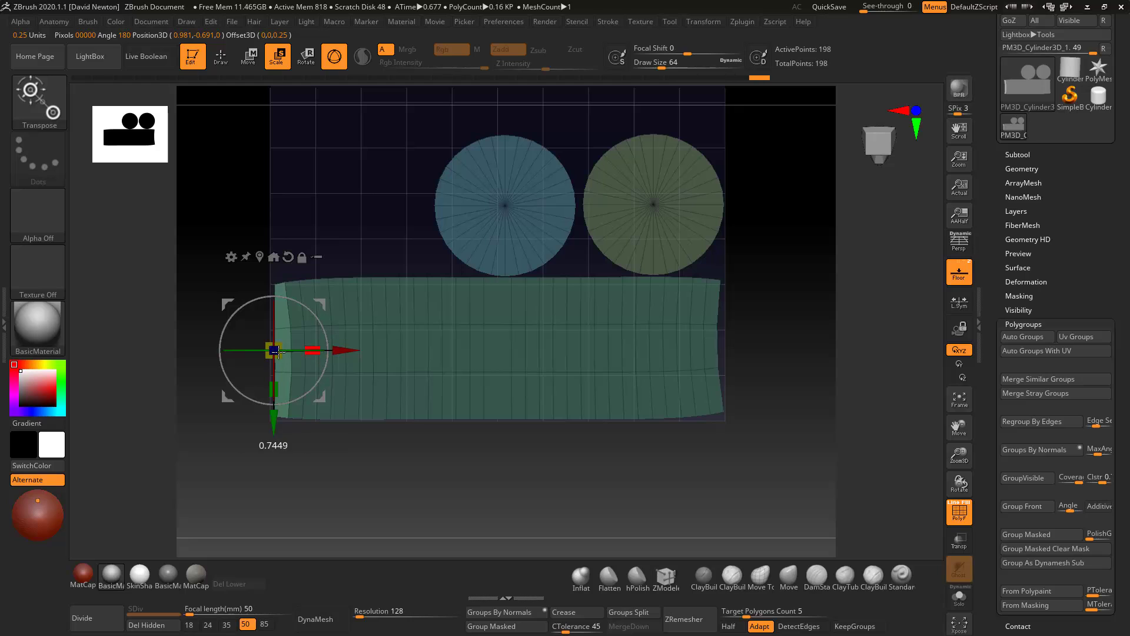
# Step: Straighten the strip's curved right end by masking, inverting and scaling it in X
pyautogui.keyDown('ctrl'); pyautogui.moveTo(589, 491); pyautogui.dragTo(613, 533); pyautogui.keyUp('ctrl')
pyautogui.keyDown('ctrl'); pyautogui.moveTo(766, 256); pyautogui.dragTo(714, 441); pyautogui.keyUp('ctrl')
pyautogui.keyDown('ctrl'); pyautogui.click(669, 484); pyautogui.keyUp('ctrl')
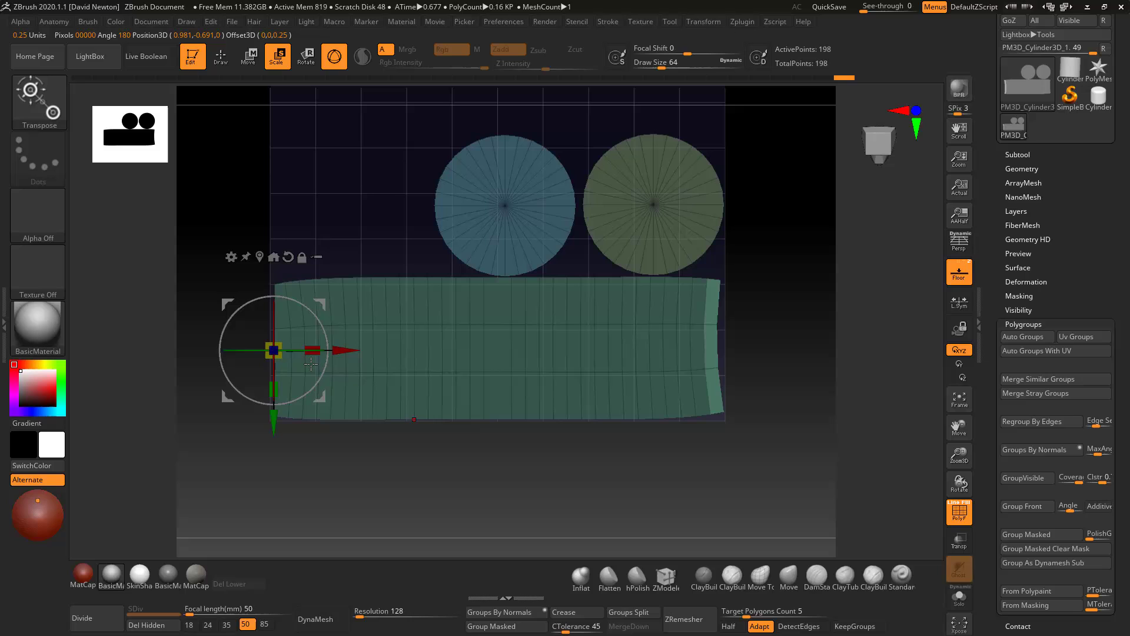
pyautogui.click(259, 257)
pyautogui.moveTo(757, 347); pyautogui.dragTo(753, 348)
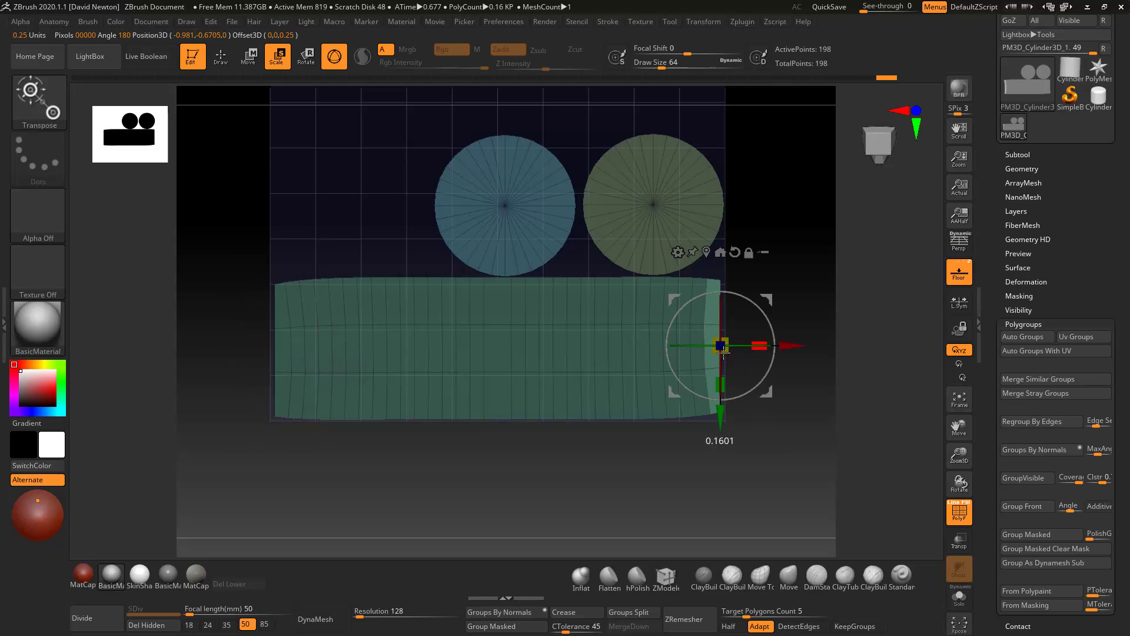
# Step: Straighten the strip's curved left end by masking, inverting and scaling it in X
pyautogui.keyDown('ctrl'); pyautogui.moveTo(676, 471); pyautogui.dragTo(690, 497); pyautogui.keyUp('ctrl')
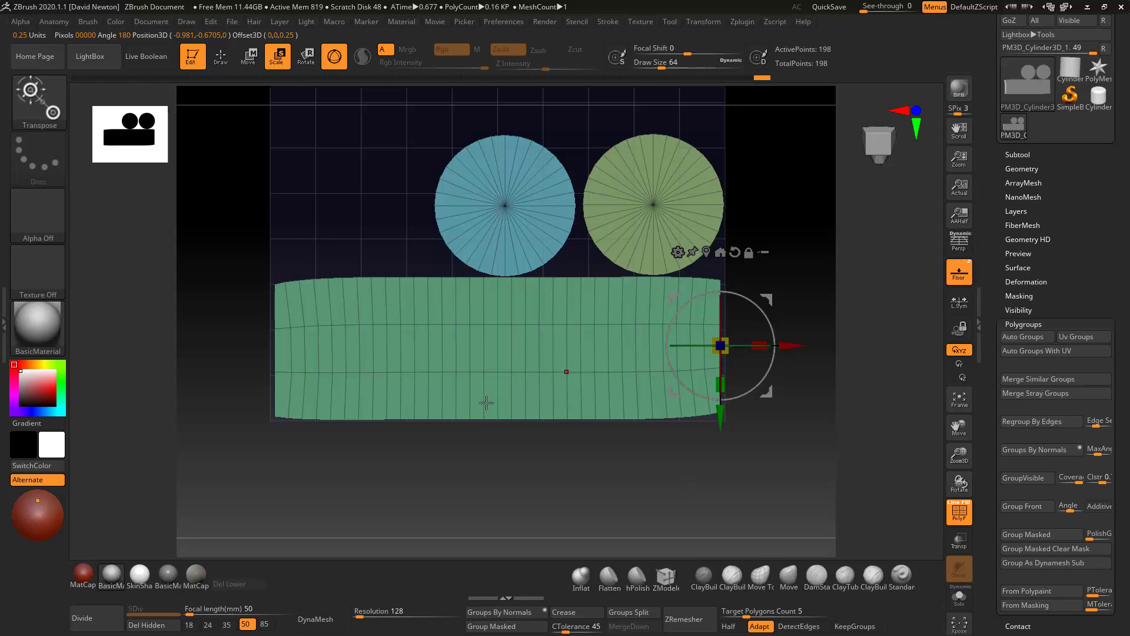
pyautogui.keyDown('ctrl'); pyautogui.moveTo(288, 300); pyautogui.dragTo(297, 430); pyautogui.keyUp('ctrl')
pyautogui.keyDown('ctrl'); pyautogui.click(337, 491); pyautogui.keyUp('ctrl')
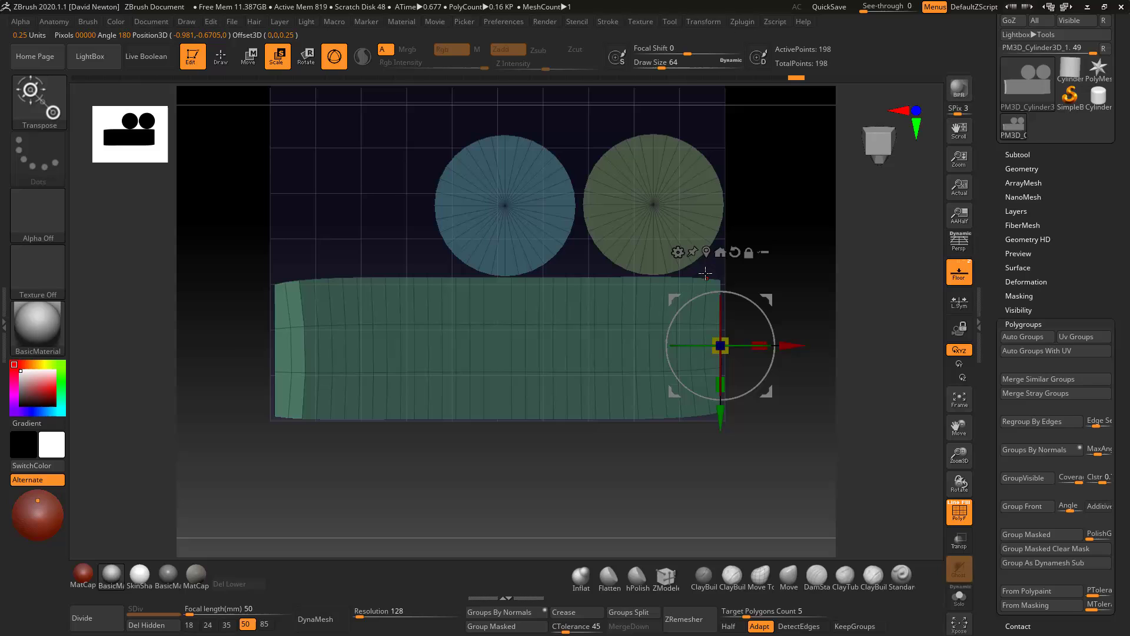
pyautogui.click(705, 252)
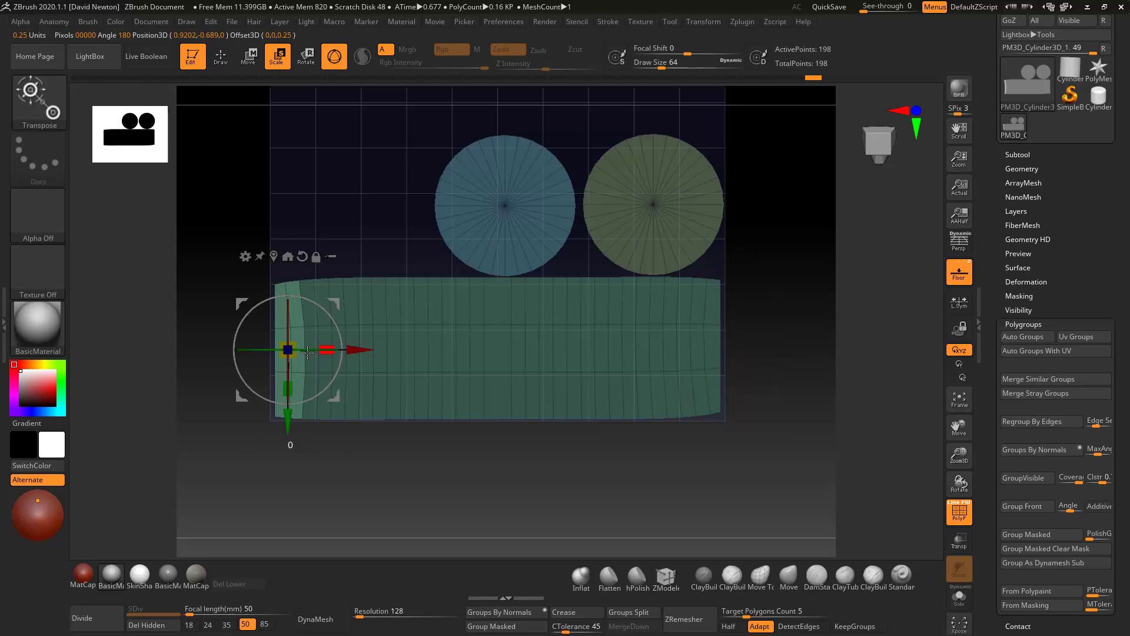
pyautogui.keyDown('ctrl'); pyautogui.moveTo(386, 517); pyautogui.dragTo(382, 506); pyautogui.keyUp('ctrl')
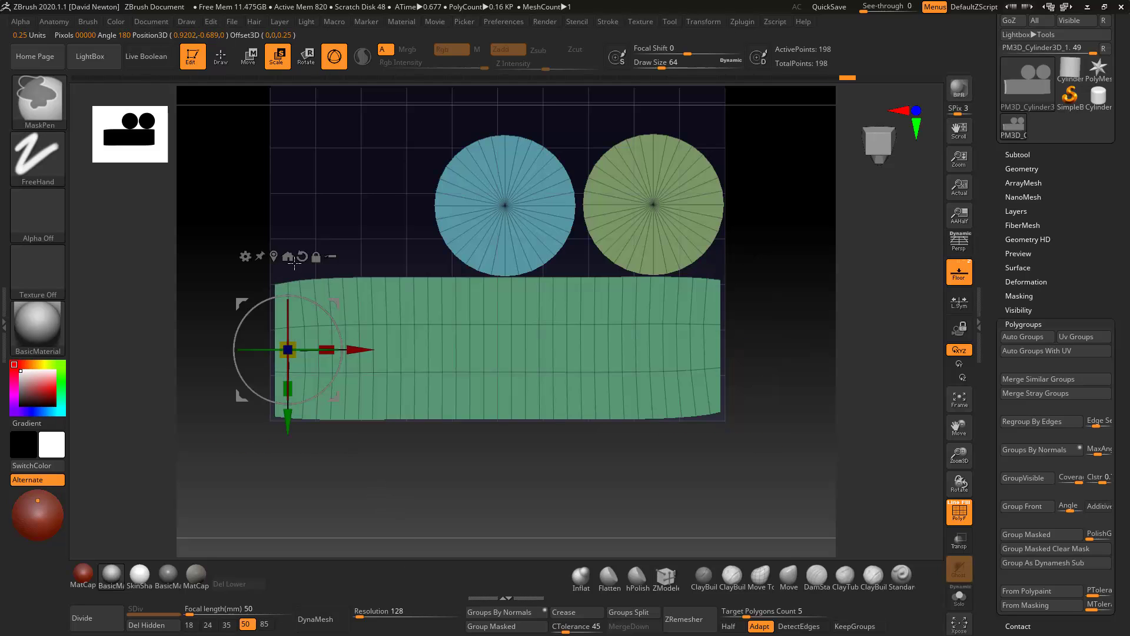
pyautogui.keyDown('ctrl'); pyautogui.moveTo(293, 265); pyautogui.dragTo(312, 443); pyautogui.keyUp('ctrl')
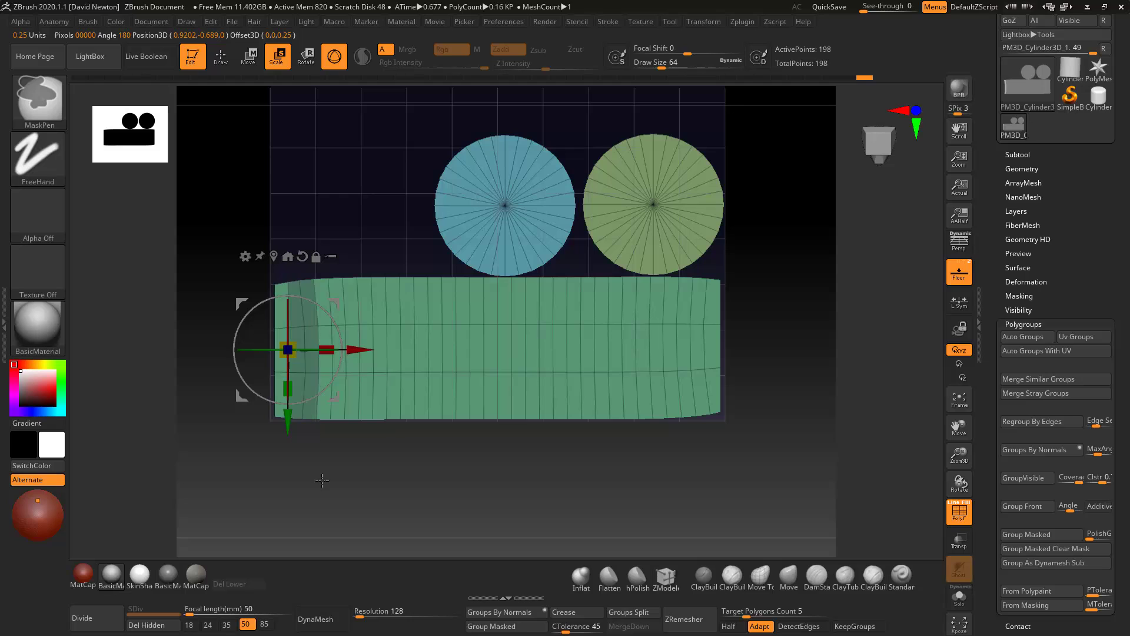
pyautogui.keyDown('ctrl'); pyautogui.click(320, 479); pyautogui.keyUp('ctrl')
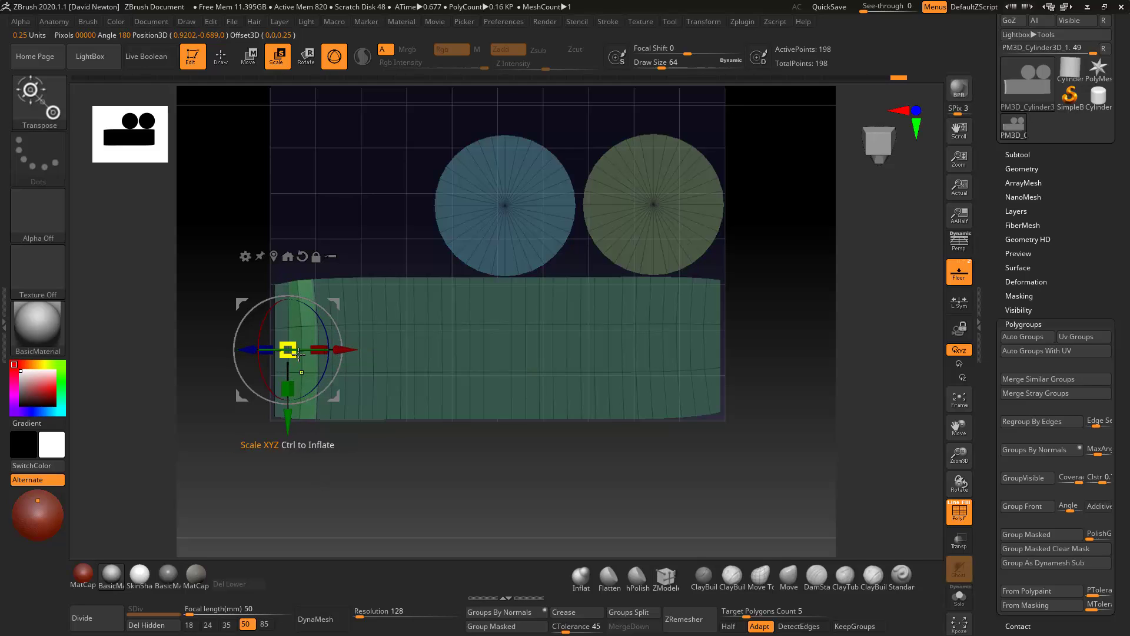
pyautogui.click(274, 257)
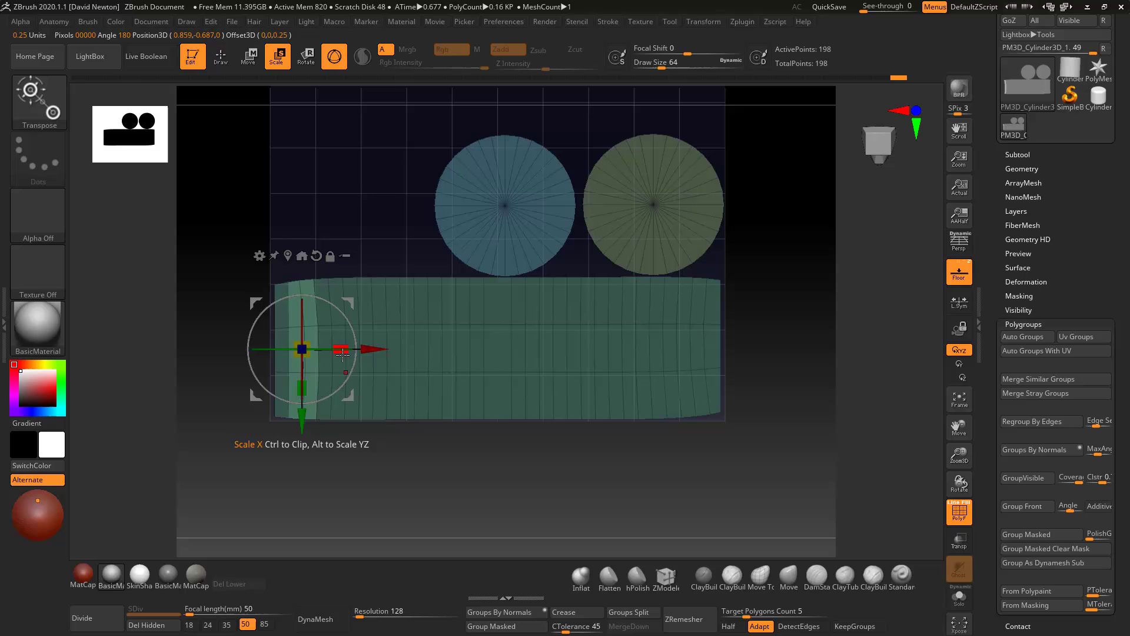
pyautogui.moveTo(343, 353); pyautogui.dragTo(262, 353)
# Step: Isolate the strip's right end and centre the Scale gizmo on it
pyautogui.keyDown('ctrl'); pyautogui.click(591, 438); pyautogui.keyUp('ctrl')
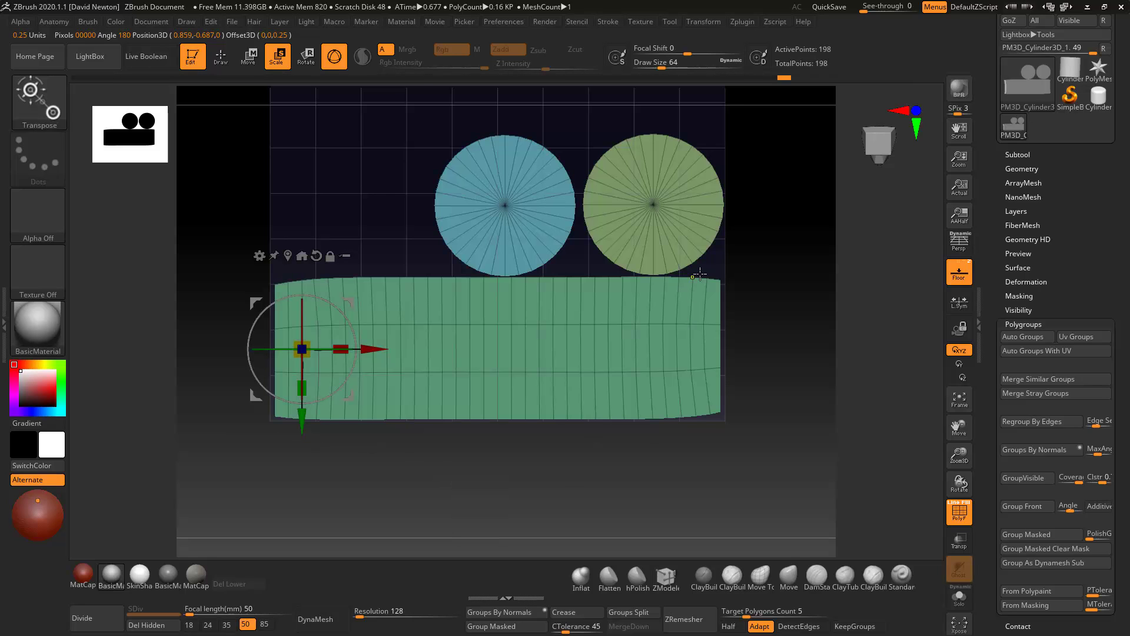
pyautogui.moveTo(698, 274)
pyautogui.keyDown('ctrl'); pyautogui.mouseDown()
pyautogui.moveTo(697, 429)
pyautogui.moveTo(718, 277)
pyautogui.moveTo(701, 271)
pyautogui.mouseUp(); pyautogui.keyUp('ctrl')
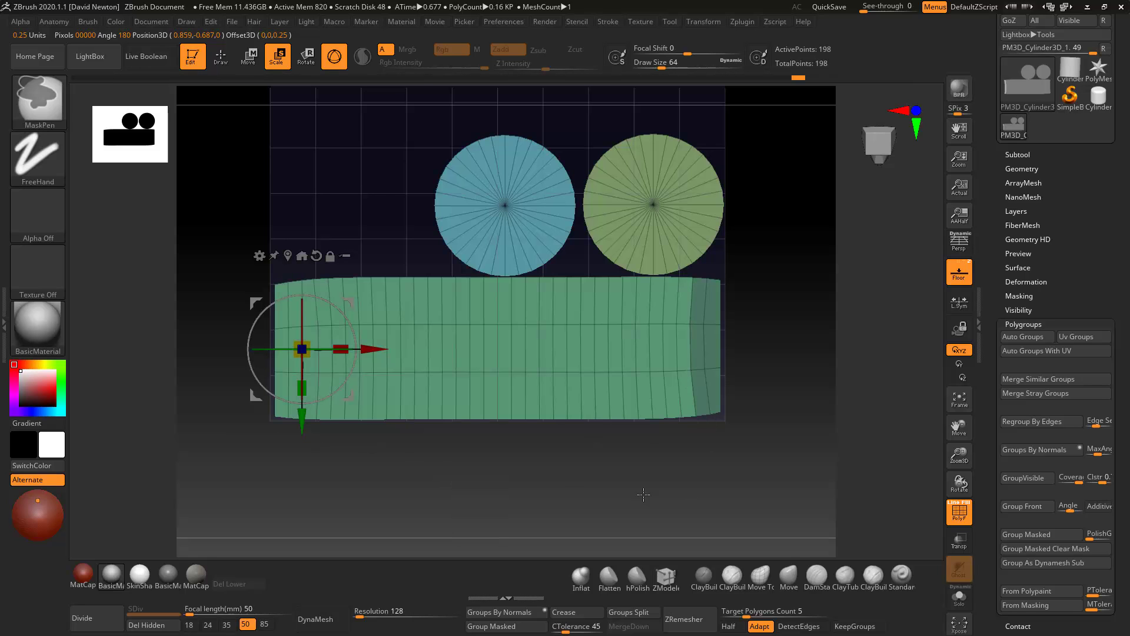
pyautogui.keyDown('ctrl'); pyautogui.click(634, 488); pyautogui.keyUp('ctrl')
pyautogui.keyDown('ctrl'); pyautogui.click(302, 349); pyautogui.keyUp('ctrl')
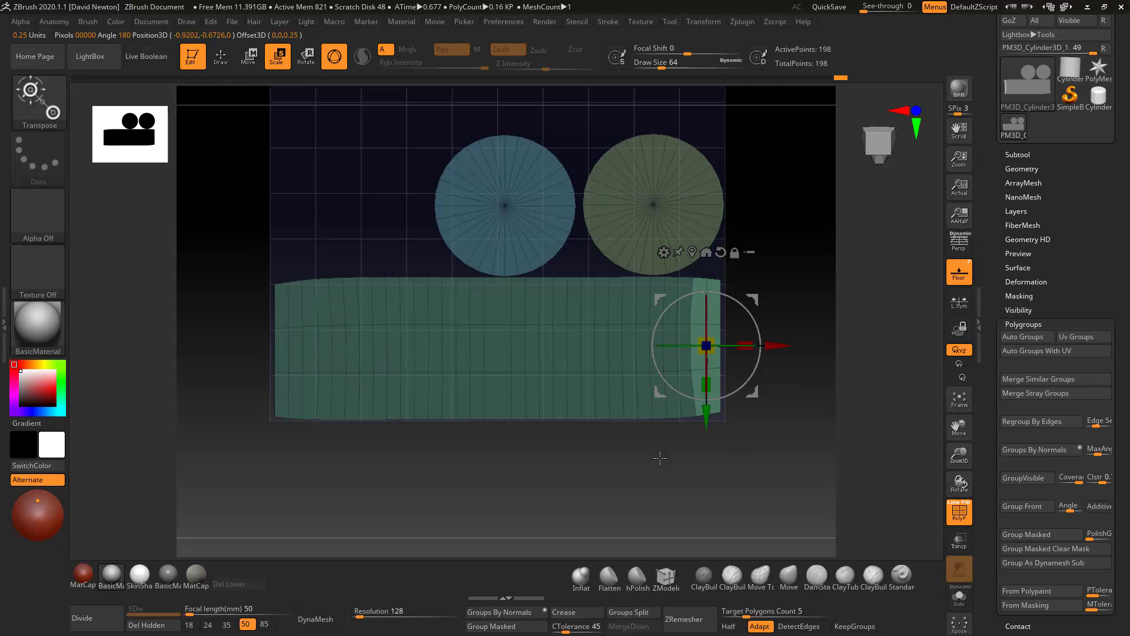
# Step: Move the blue and green cap discs up and close together
pyautogui.keyDown('ctrl'); pyautogui.moveTo(659, 458); pyautogui.dragTo(674, 544); pyautogui.keyUp('ctrl')
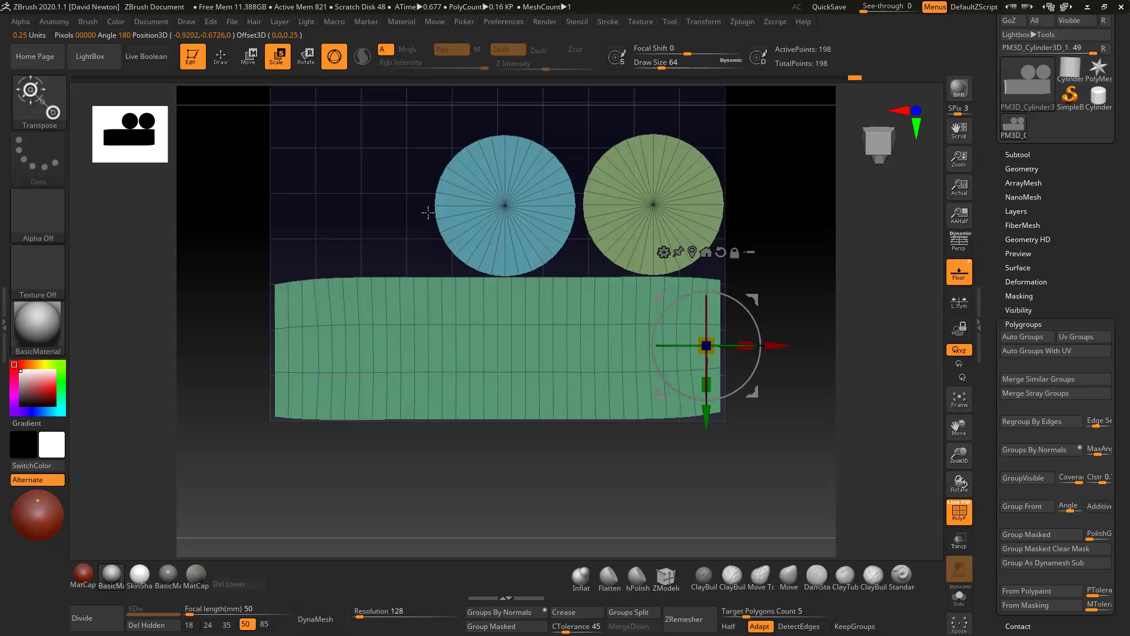
pyautogui.keyDown('ctrl'); pyautogui.click(479, 206); pyautogui.keyUp('ctrl')
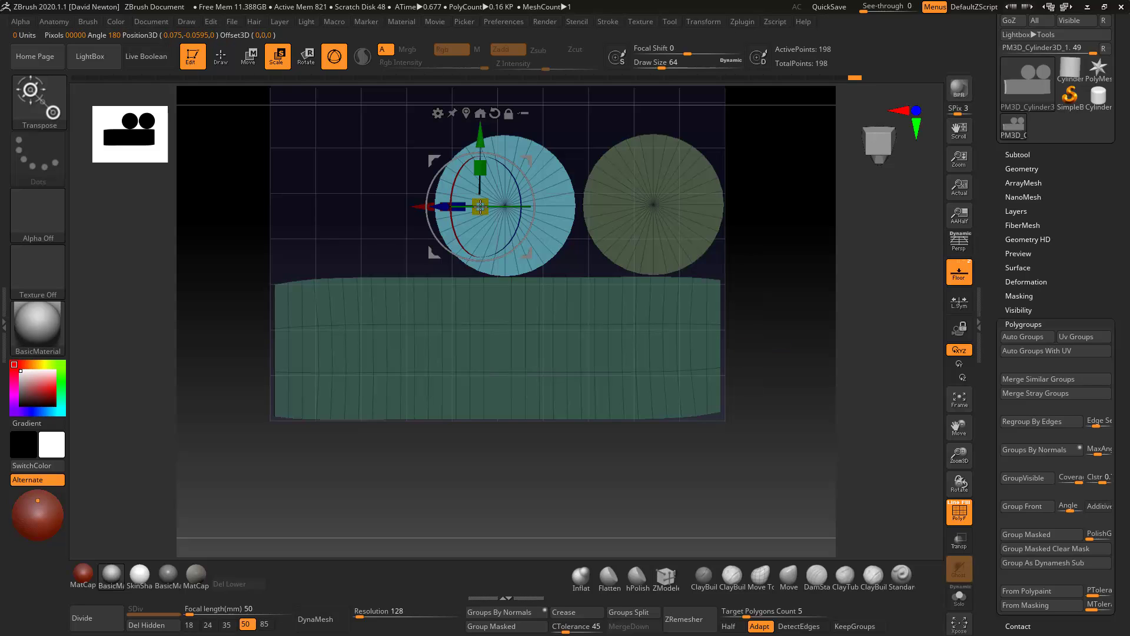
pyautogui.moveTo(527, 158); pyautogui.dragTo(491, 115)
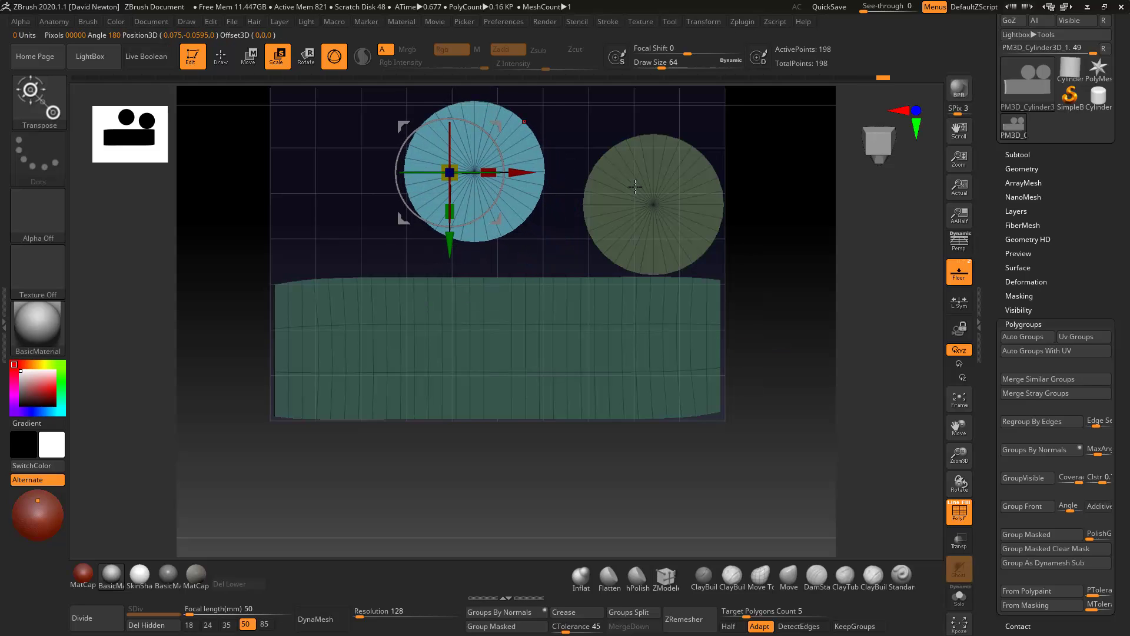
pyautogui.keyDown('ctrl'); pyautogui.click(651, 196); pyautogui.keyUp('ctrl')
pyautogui.moveTo(696, 147); pyautogui.dragTo(668, 109)
# Step: Flatten the strip's curved top edge with a masked Transpose Scale Y
pyautogui.keyDown('ctrl'); pyautogui.moveTo(561, 241); pyautogui.dragTo(571, 253); pyautogui.keyUp('ctrl')
pyautogui.keyDown('ctrl'); pyautogui.moveTo(210, 265); pyautogui.dragTo(761, 302); pyautogui.keyUp('ctrl')
pyautogui.keyDown('ctrl'); pyautogui.click(767, 303); pyautogui.keyUp('ctrl')
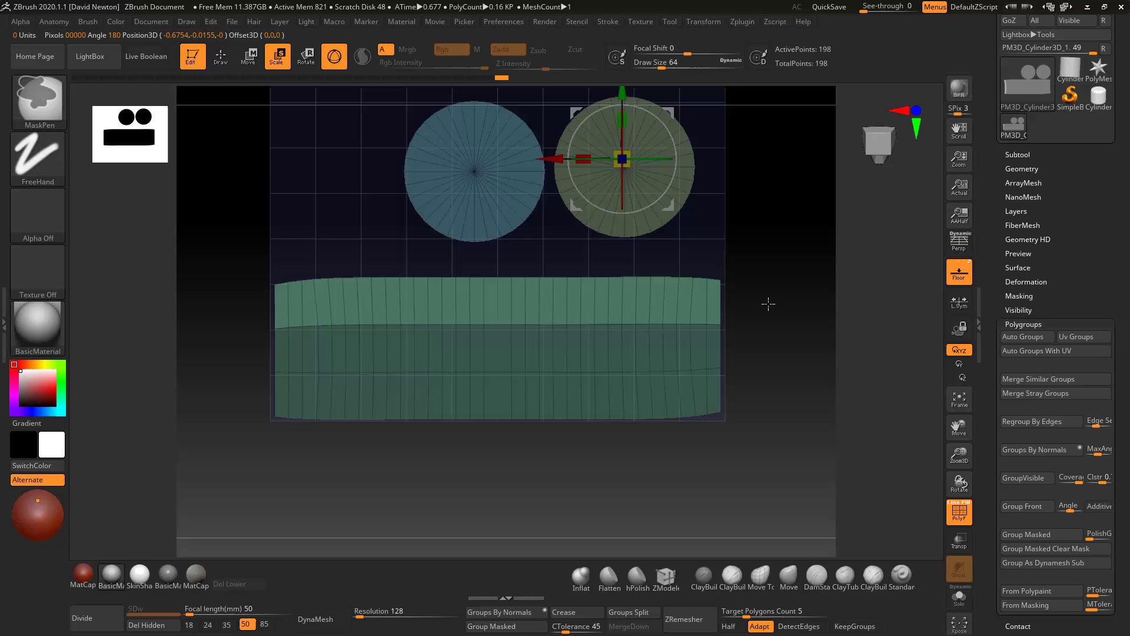
pyautogui.keyDown('alt'); pyautogui.moveTo(799, 232); pyautogui.dragTo(778, 276); pyautogui.keyUp('alt')
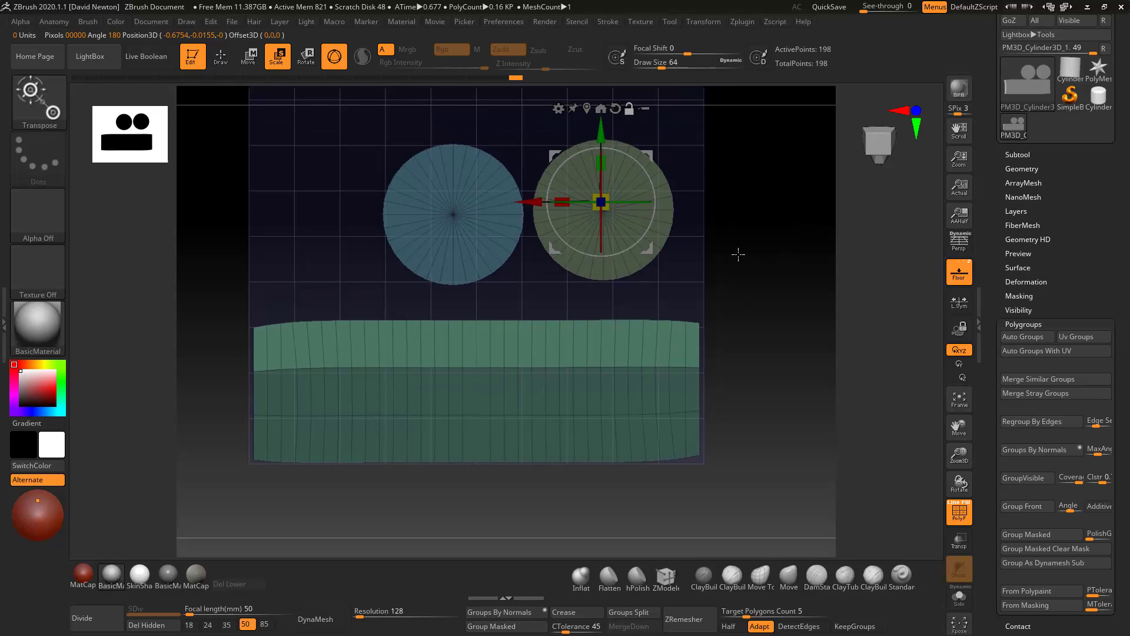
pyautogui.click(587, 108)
pyautogui.moveTo(477, 285); pyautogui.dragTo(475, 405)
# Step: Level the strip's bottom edge and squash its top band vertically
pyautogui.keyDown('ctrl'); pyautogui.click(299, 525); pyautogui.keyUp('ctrl')
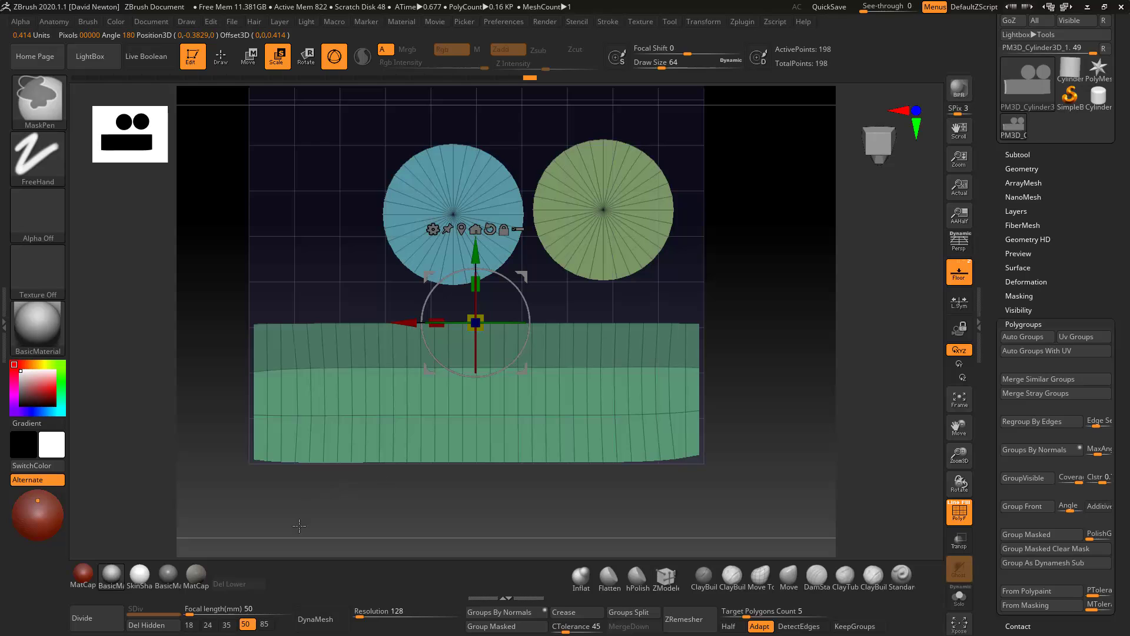
pyautogui.keyDown('ctrl'); pyautogui.moveTo(205, 513); pyautogui.dragTo(743, 435); pyautogui.keyUp('ctrl')
pyautogui.keyDown('ctrl'); pyautogui.click(777, 409); pyautogui.keyUp('ctrl')
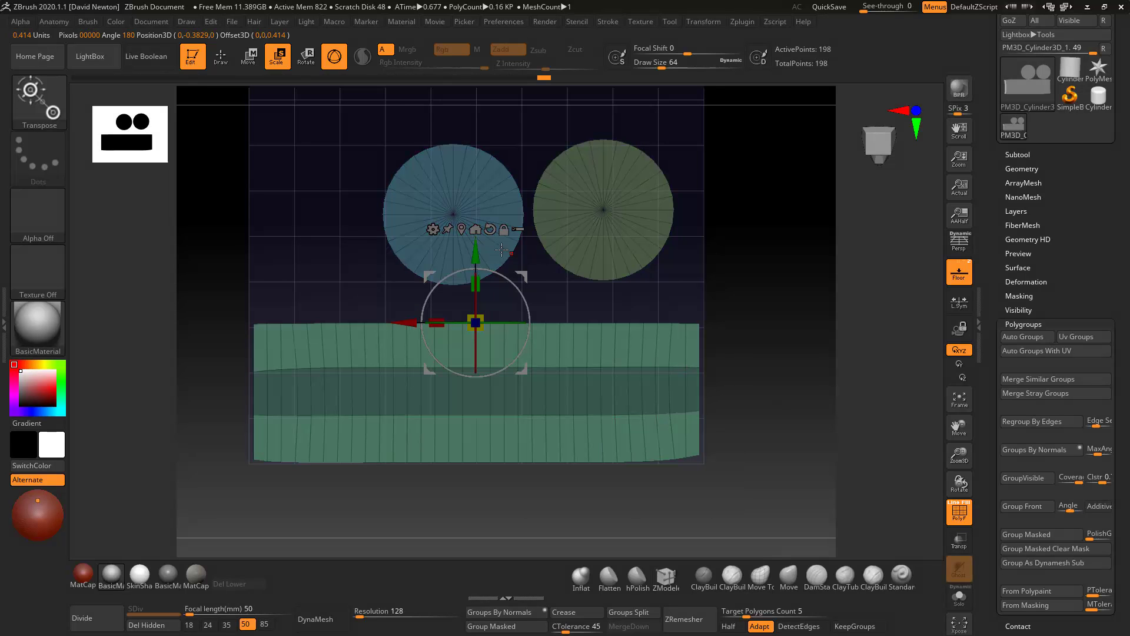
pyautogui.click(463, 231)
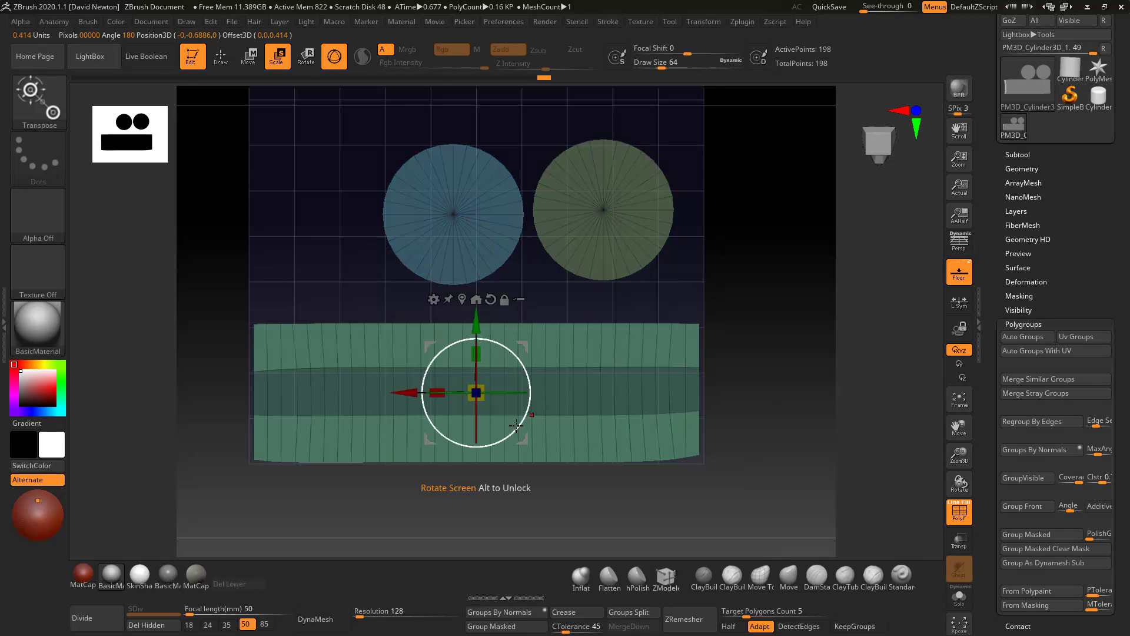
pyautogui.keyDown('ctrl'); pyautogui.moveTo(239, 311); pyautogui.dragTo(788, 372); pyautogui.keyUp('ctrl')
pyautogui.click(462, 300)
pyautogui.moveTo(482, 421); pyautogui.dragTo(487, 555)
pyautogui.keyDown('ctrl'); pyautogui.moveTo(242, 505); pyautogui.dragTo(249, 468); pyautogui.keyUp('ctrl')
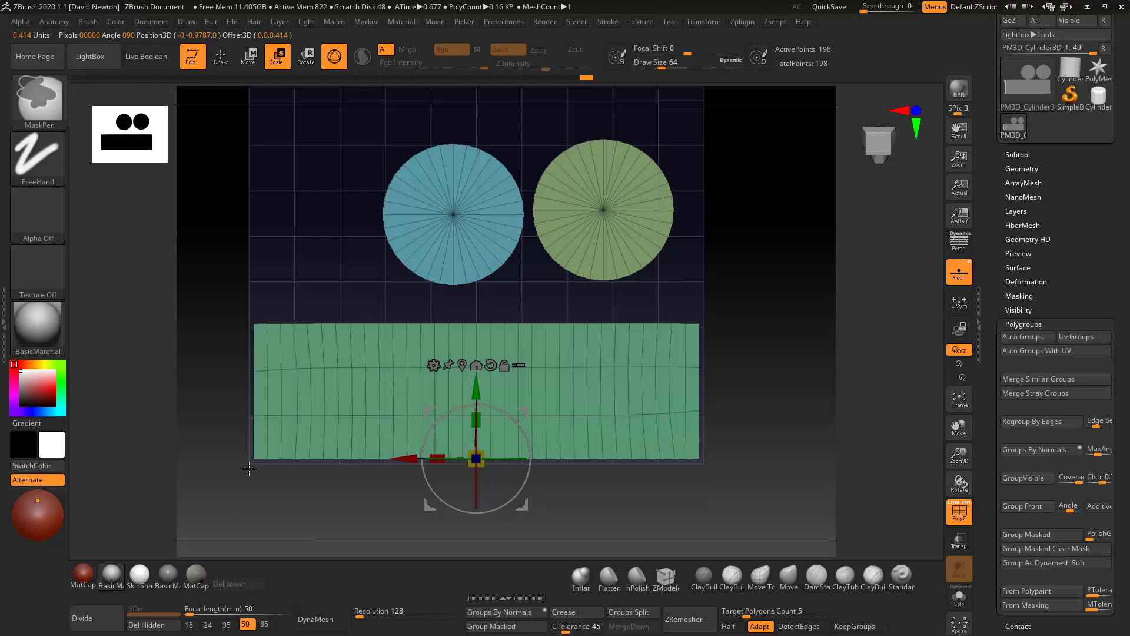
# Step: Isolate the strip's lower band and shrink it vertically with Scale Y
pyautogui.keyDown('ctrl'); pyautogui.moveTo(224, 402); pyautogui.dragTo(757, 423); pyautogui.keyUp('ctrl')
pyautogui.keyDown('ctrl'); pyautogui.click(775, 430); pyautogui.keyUp('ctrl')
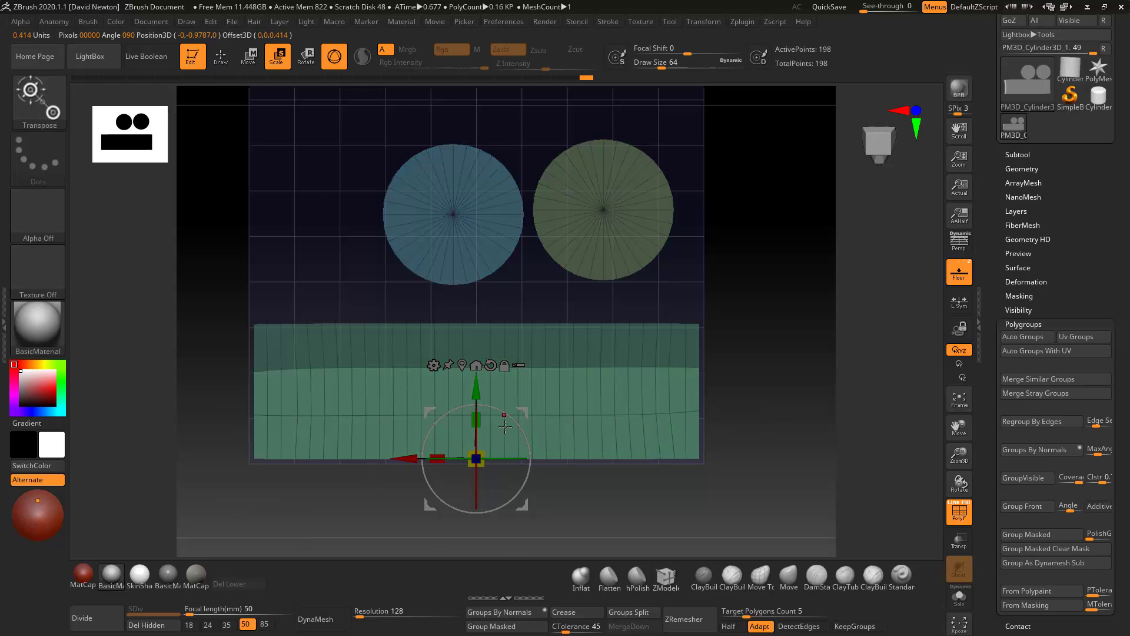
pyautogui.click(463, 366)
pyautogui.moveTo(479, 375); pyautogui.dragTo(491, 461)
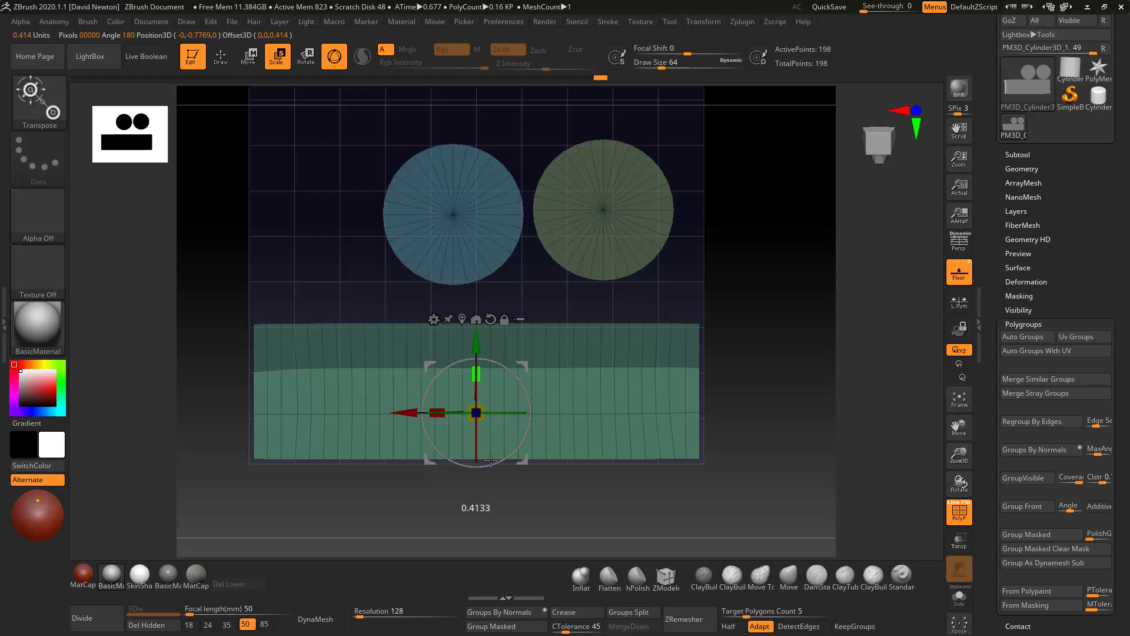
pyautogui.keyDown('ctrl'); pyautogui.moveTo(450, 538); pyautogui.dragTo(446, 529); pyautogui.keyUp('ctrl')
# Step: Isolate the strip's upper band, squash it vertically, and clear the mask
pyautogui.moveTo(227, 352)
pyautogui.keyDown('ctrl'); pyautogui.mouseDown()
pyautogui.moveTo(724, 368)
pyautogui.moveTo(756, 381)
pyautogui.mouseUp(); pyautogui.keyUp('ctrl')
pyautogui.keyDown('ctrl'); pyautogui.click(755, 383); pyautogui.keyUp('ctrl')
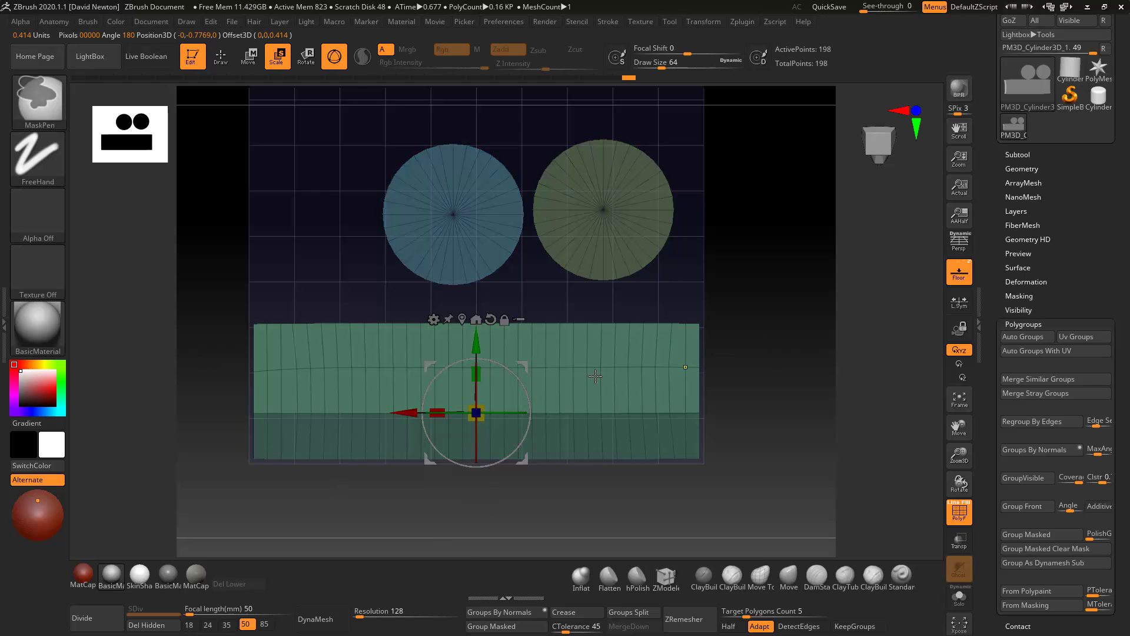
pyautogui.click(463, 320)
pyautogui.moveTo(482, 347); pyautogui.dragTo(482, 397)
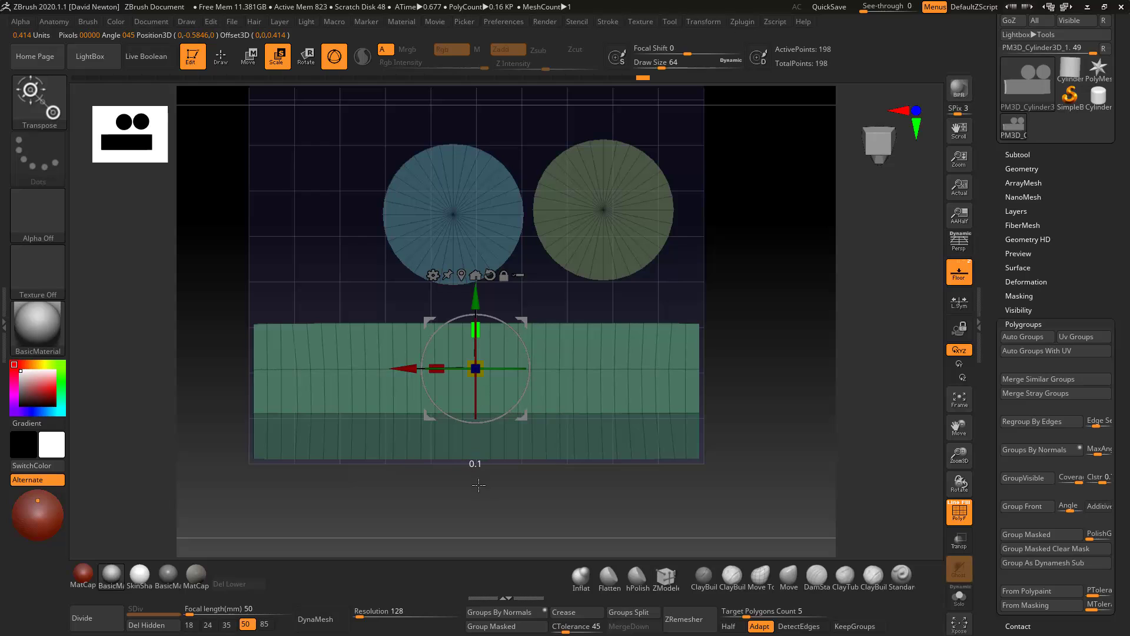
pyautogui.keyDown('ctrl'); pyautogui.moveTo(546, 536); pyautogui.dragTo(410, 482); pyautogui.keyUp('ctrl')
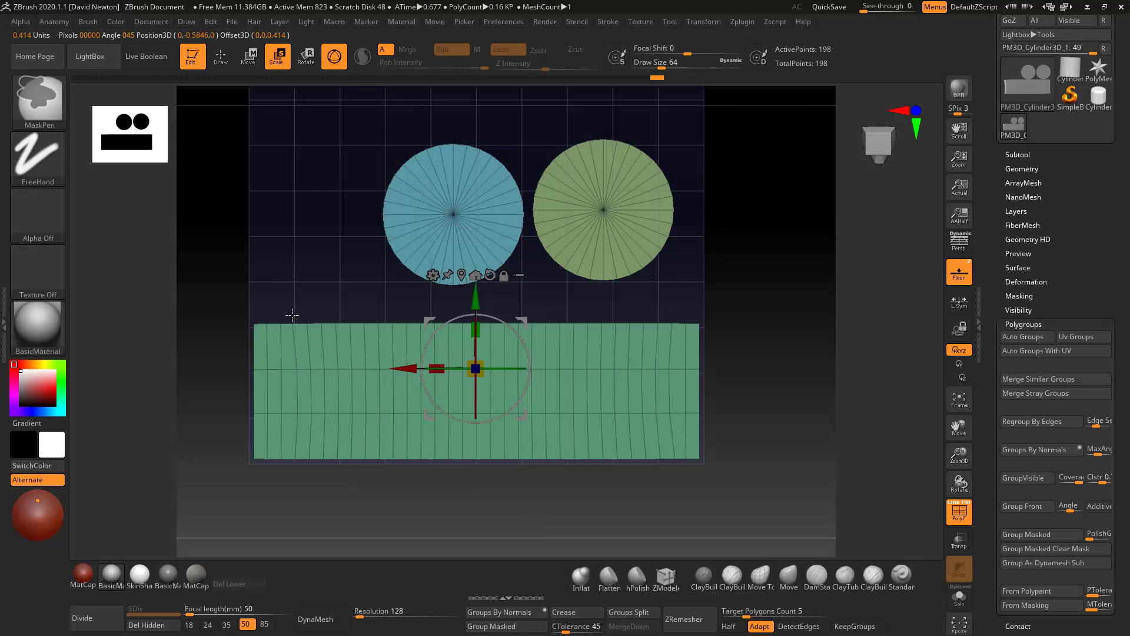
# Step: Straighten the strip's leftmost column with a masked Transpose Scale X
pyautogui.keyDown('ctrl'); pyautogui.moveTo(290, 319); pyautogui.dragTo(306, 477); pyautogui.keyUp('ctrl')
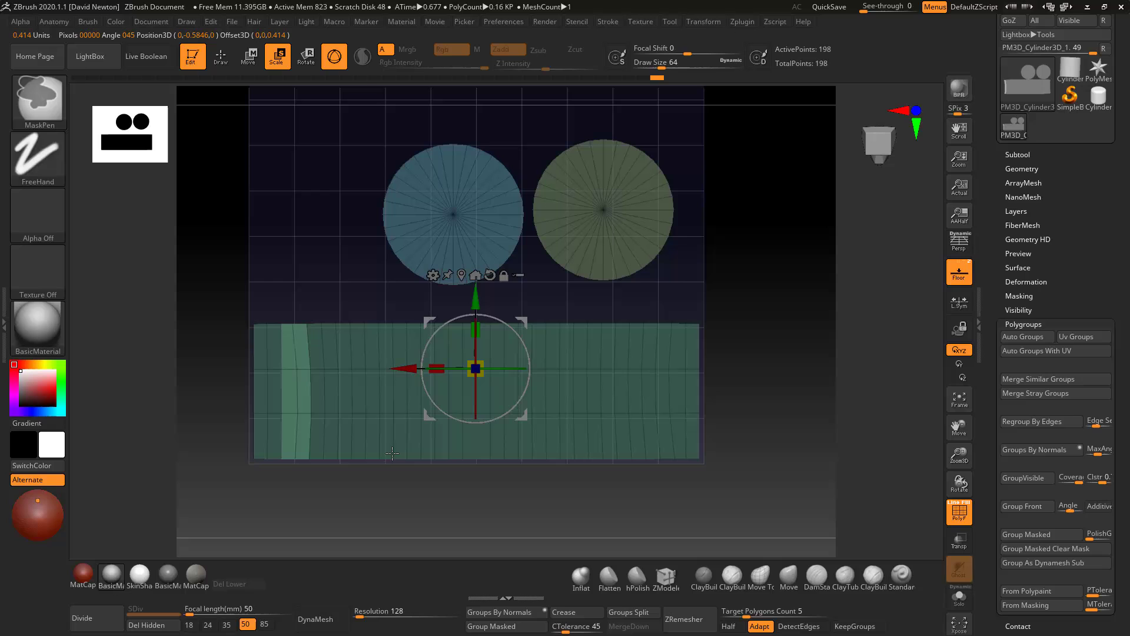
pyautogui.click(294, 390)
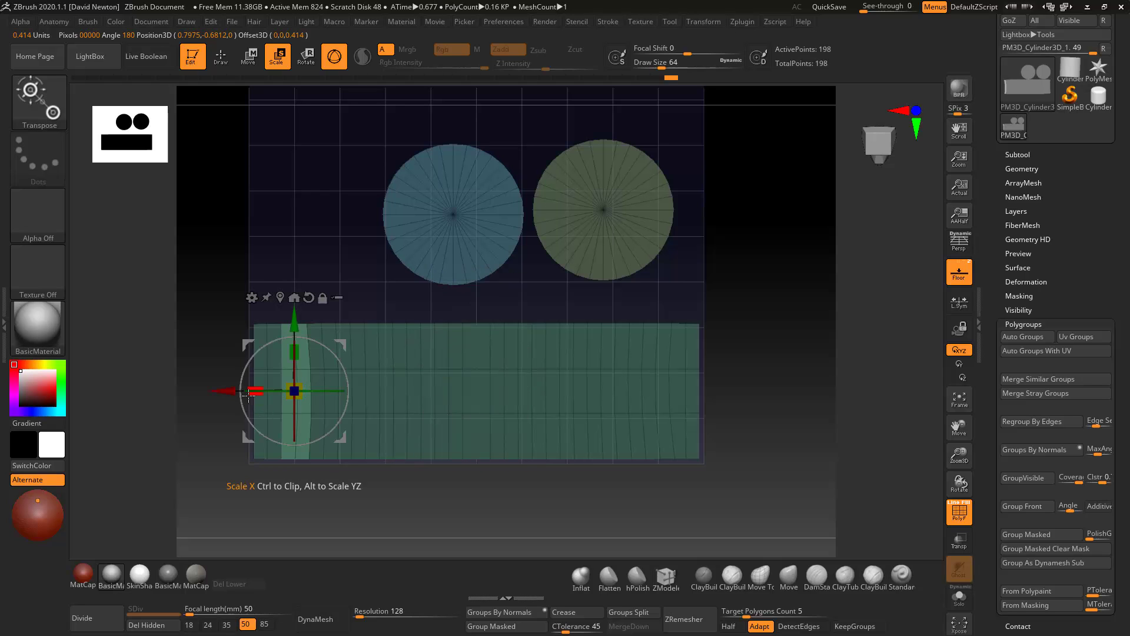
pyautogui.moveTo(331, 391); pyautogui.dragTo(331, 391)
pyautogui.keyDown('ctrl'); pyautogui.moveTo(350, 507); pyautogui.dragTo(380, 524); pyautogui.keyUp('ctrl')
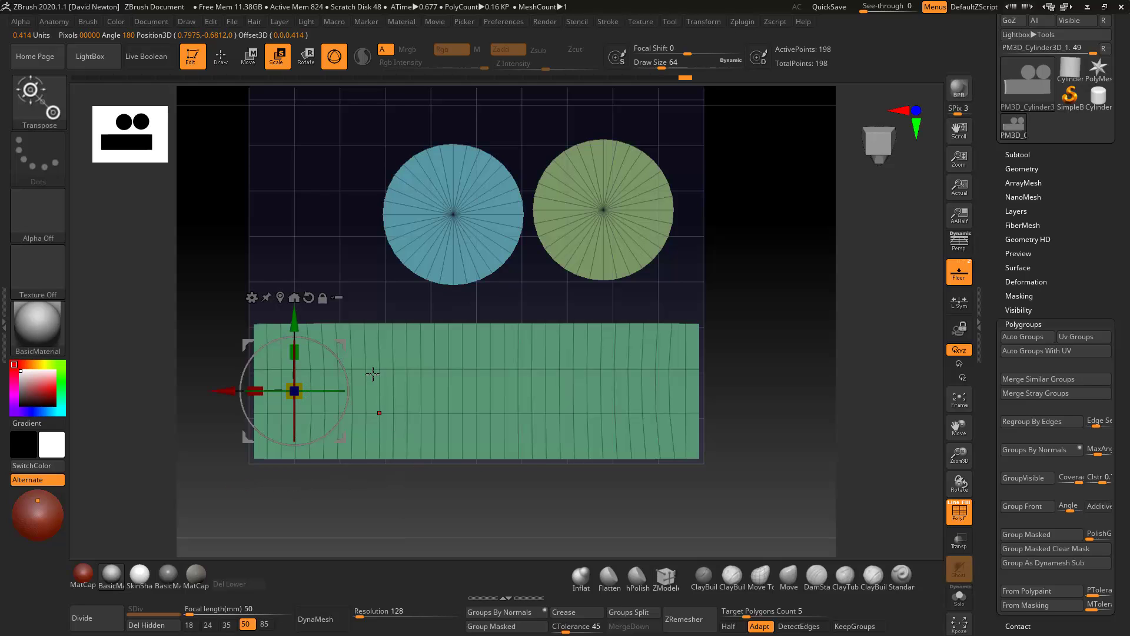
# Step: Straighten the rightmost column, clear the mask, and switch back to Draw mode
pyautogui.press('ctrl')
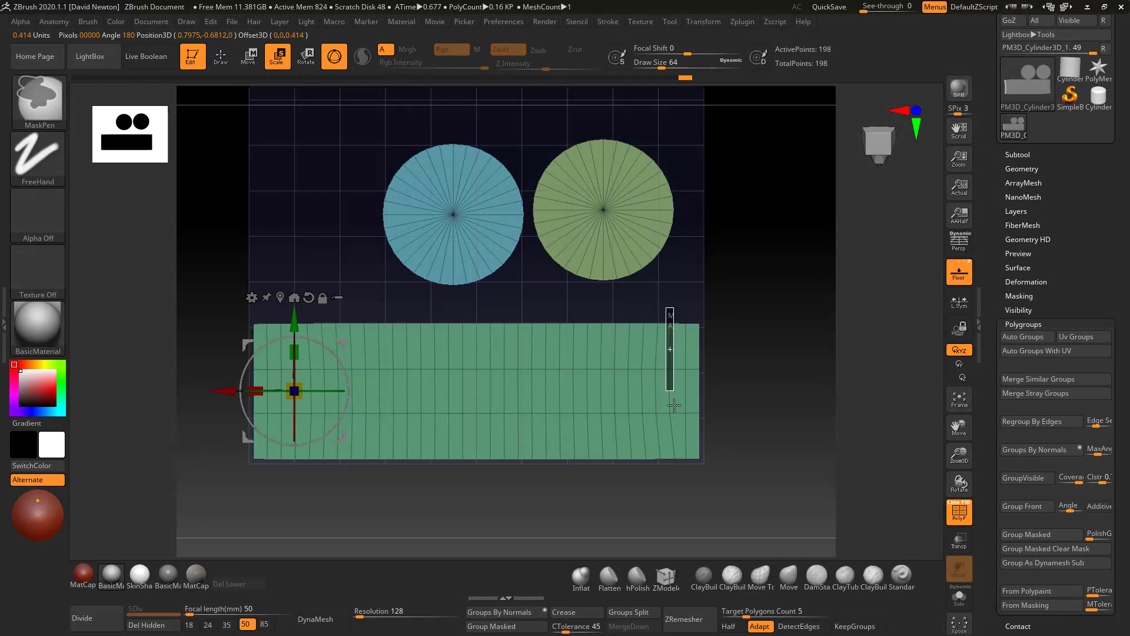
pyautogui.keyDown('ctrl'); pyautogui.moveTo(673, 471); pyautogui.dragTo(685, 472); pyautogui.keyUp('ctrl')
pyautogui.keyDown('ctrl'); pyautogui.click(308, 317); pyautogui.keyUp('ctrl')
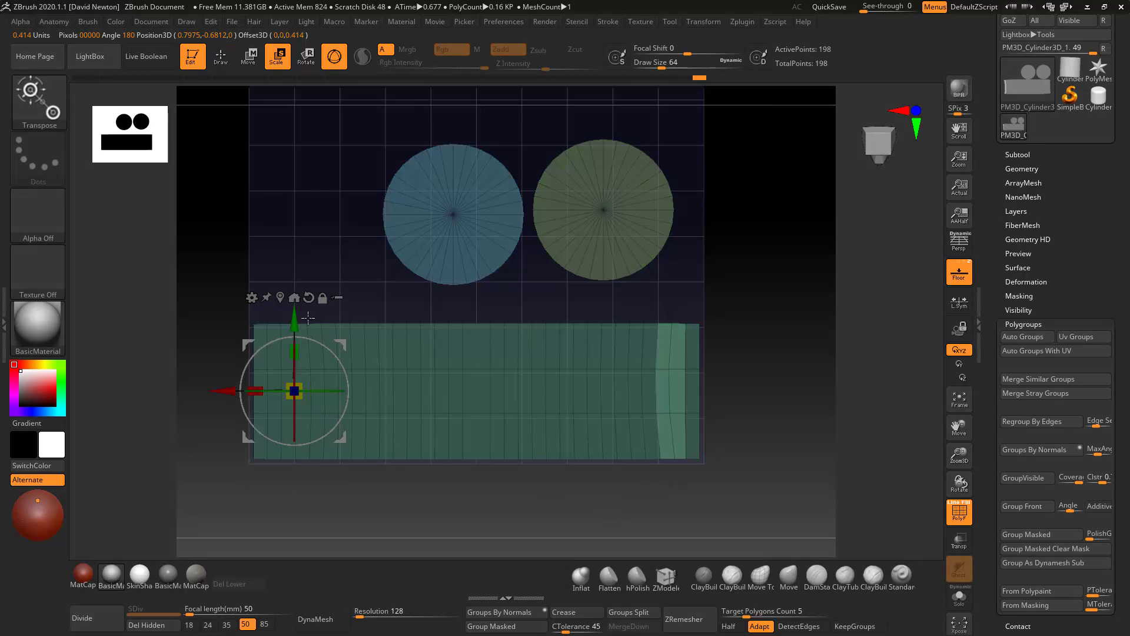
pyautogui.click(281, 298)
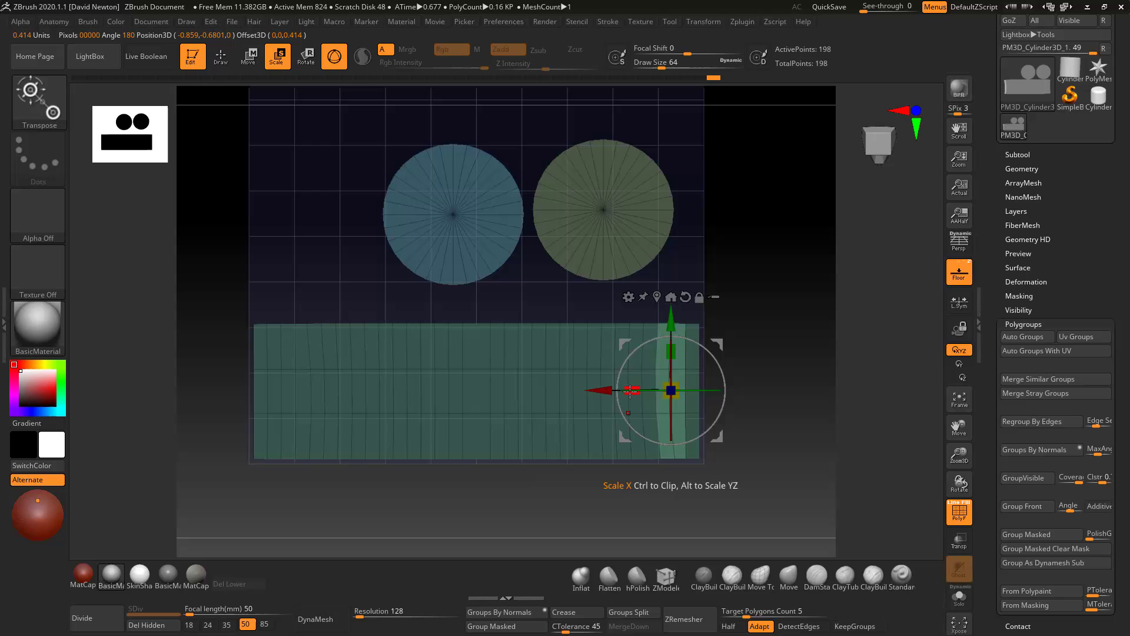
pyautogui.keyDown('ctrl'); pyautogui.click(498, 495); pyautogui.keyUp('ctrl')
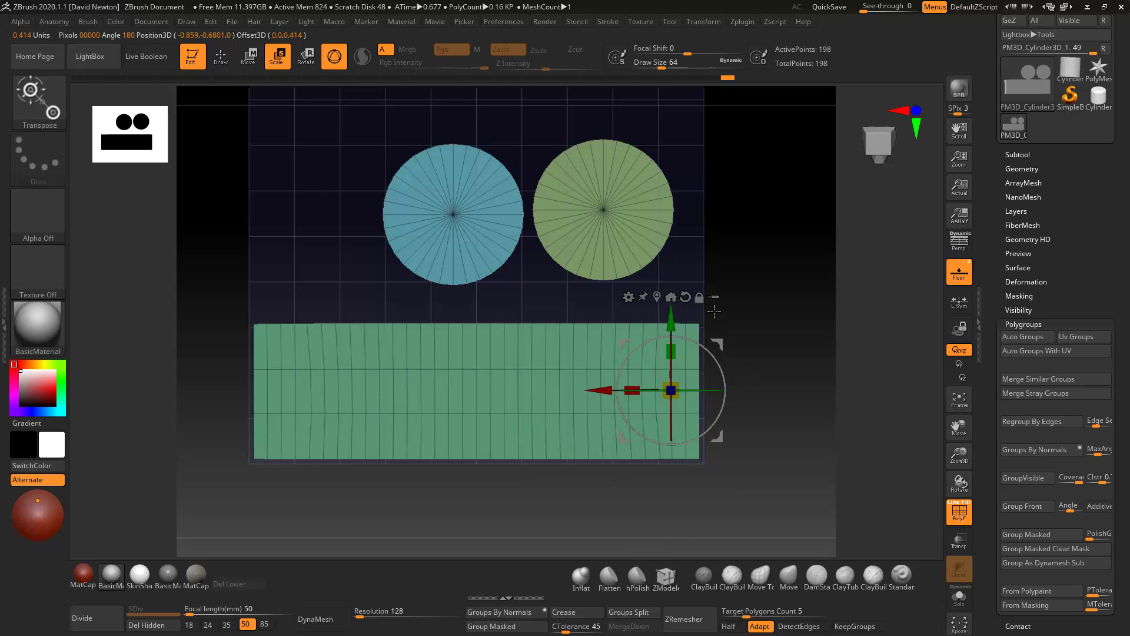
pyautogui.click(218, 63)
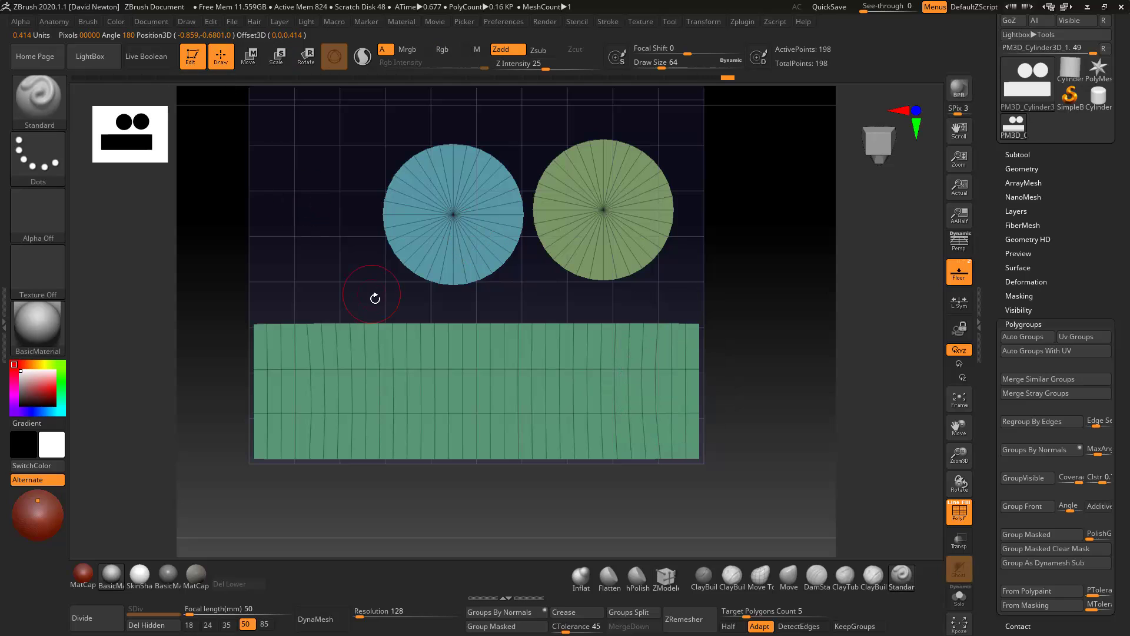
pyautogui.press('ctrl')
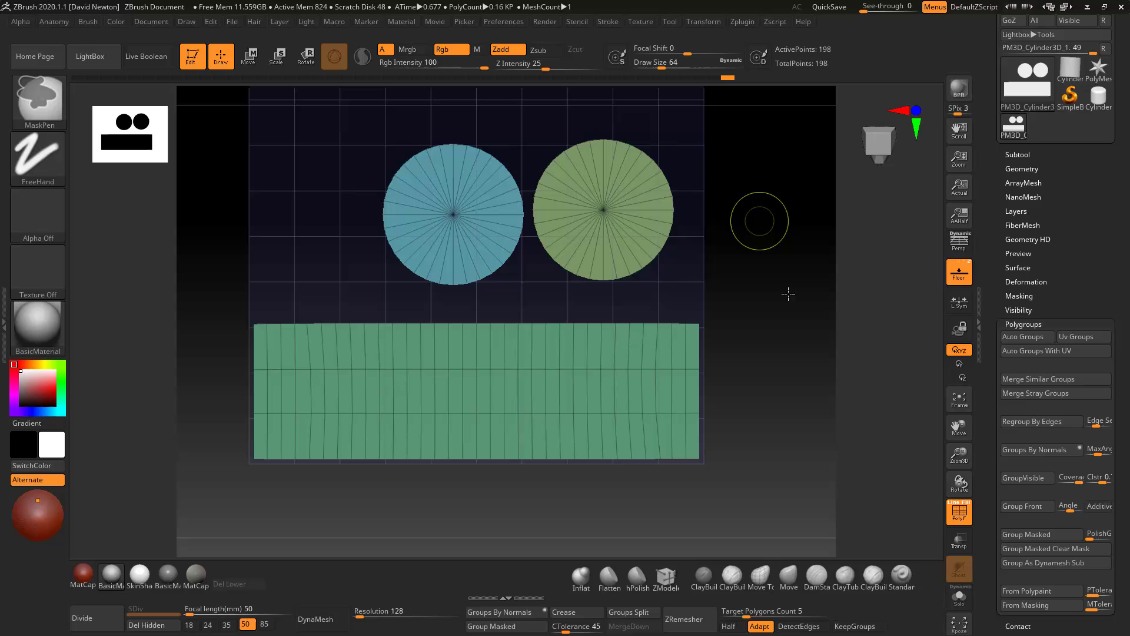
# Step: UnFlatten the mesh in UV Master and orbit to inspect the restored 3D cylinder
pyautogui.press('ctrl')
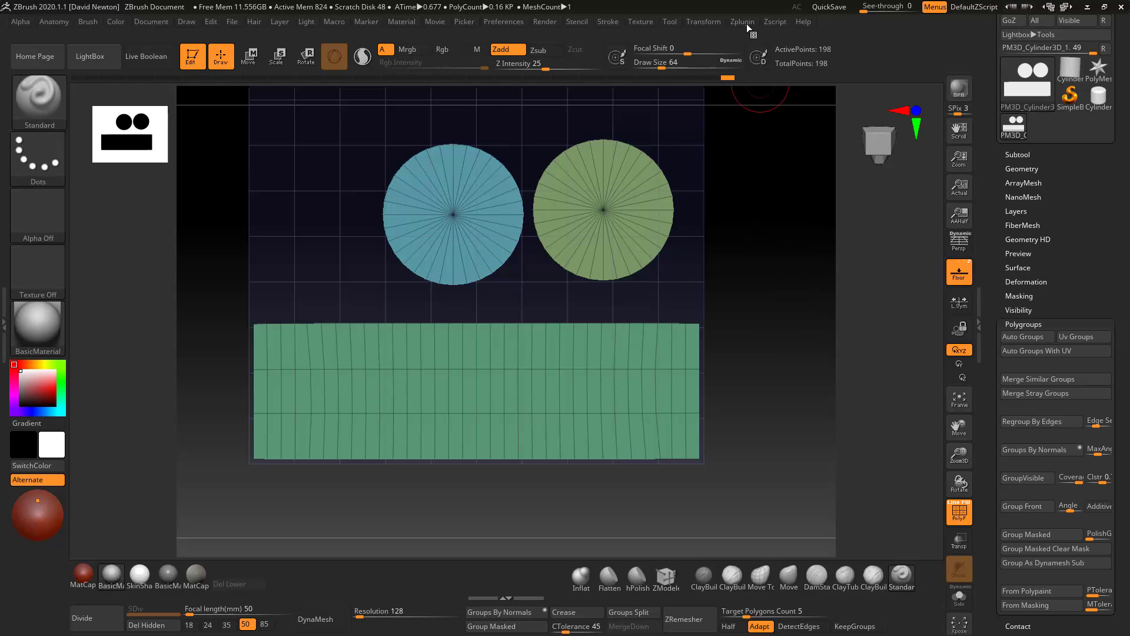
pyautogui.click(743, 22)
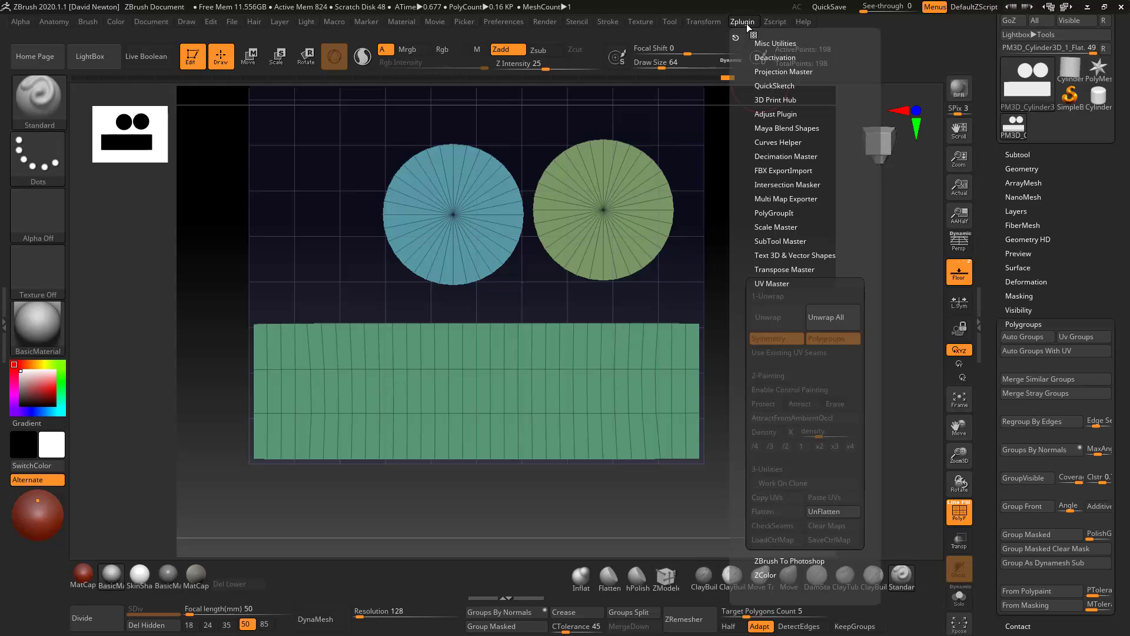
pyautogui.click(824, 512)
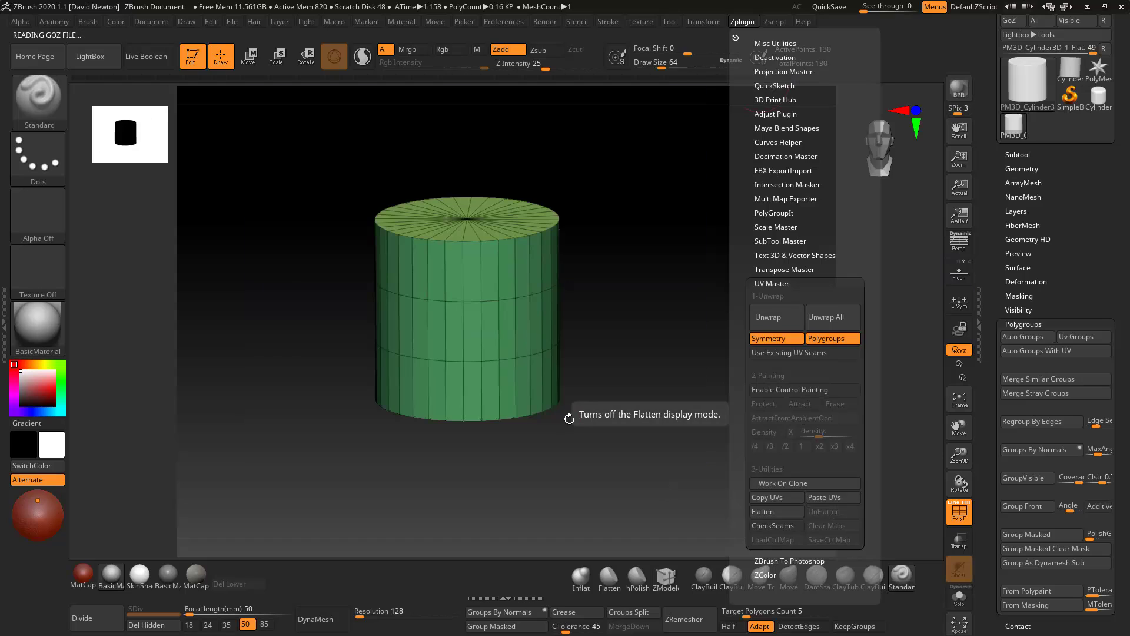
pyautogui.moveTo(700, 270); pyautogui.dragTo(676, 338)
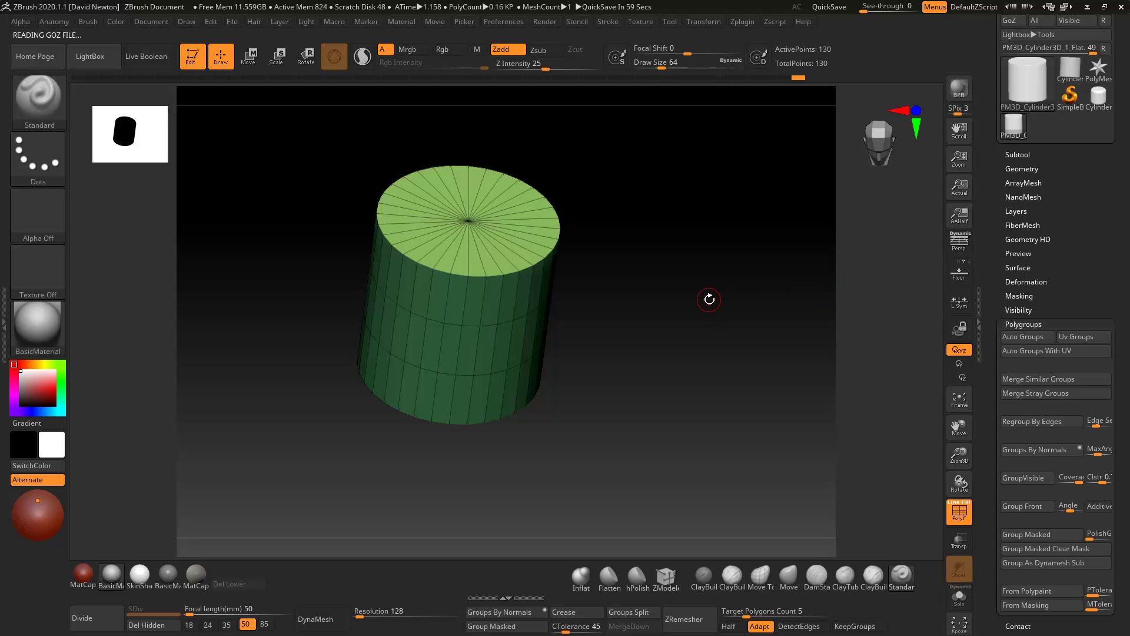
pyautogui.moveTo(724, 318)
pyautogui.mouseDown()
pyautogui.moveTo(721, 247)
pyautogui.moveTo(706, 319)
pyautogui.moveTo(716, 318)
pyautogui.mouseUp()
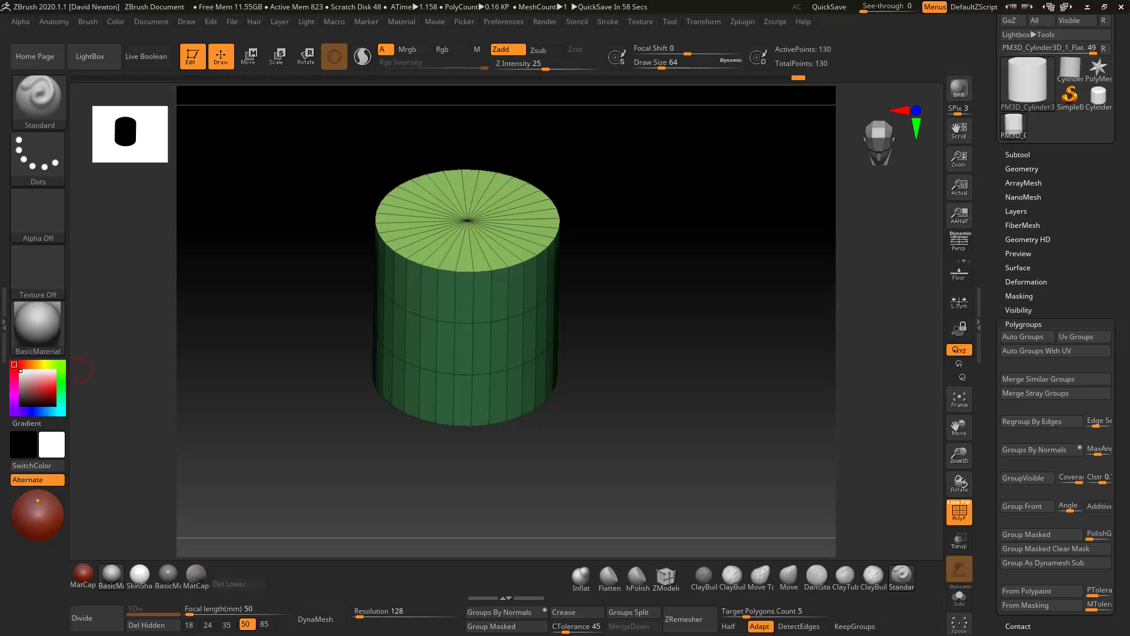
# Step: Reopen UV Master, UnFlatten the mesh again, and orbit around the restored cylinder
pyautogui.click(741, 23)
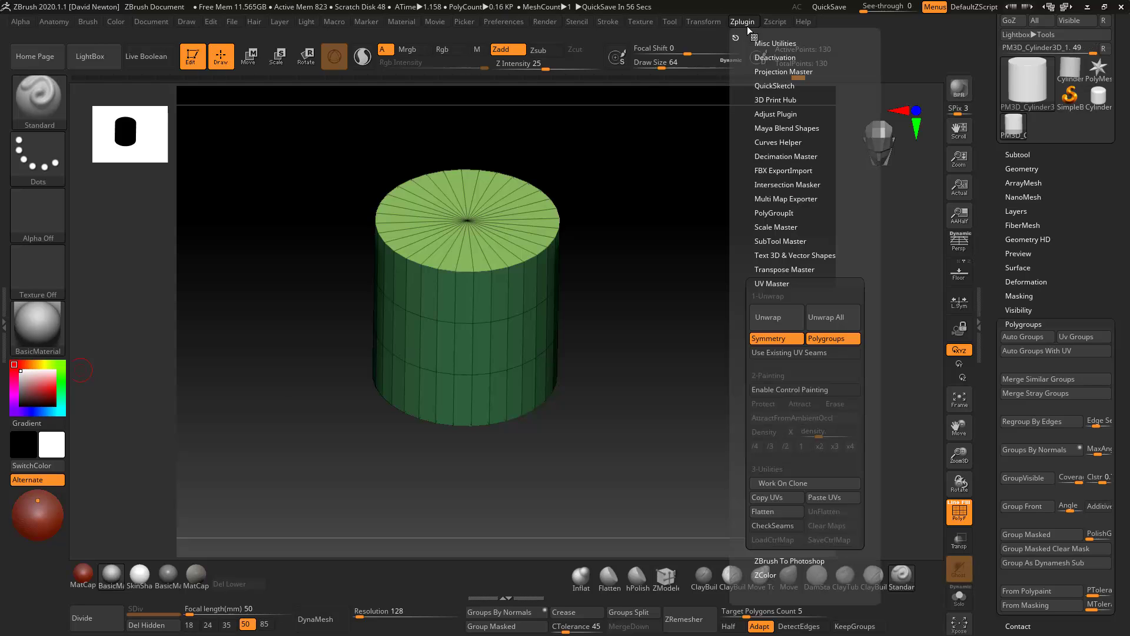
pyautogui.click(742, 23)
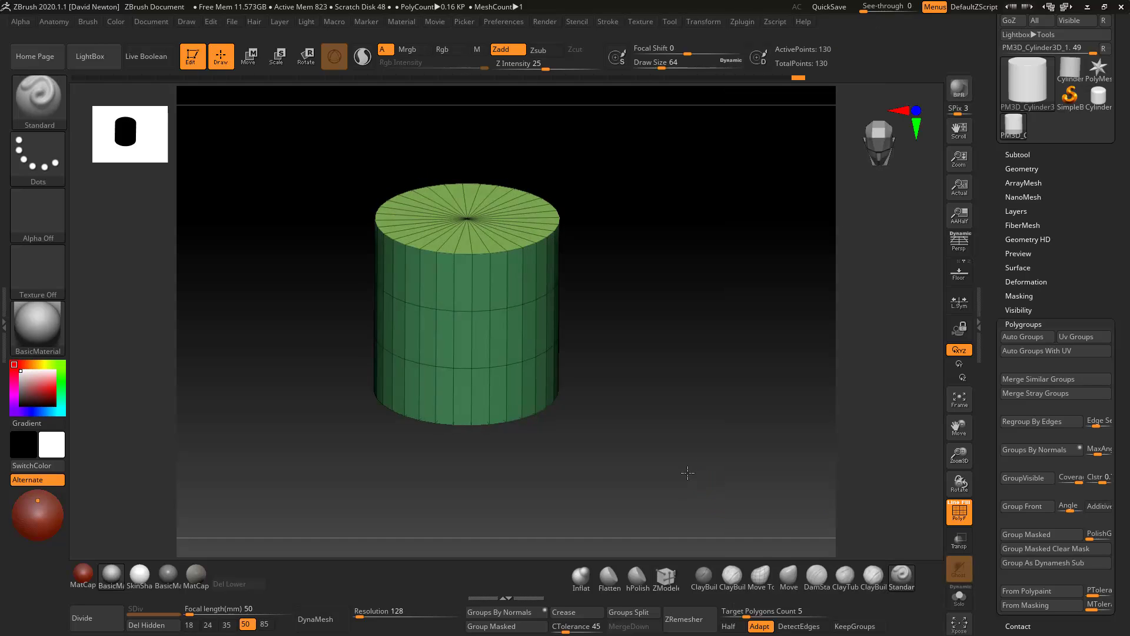
pyautogui.click(742, 22)
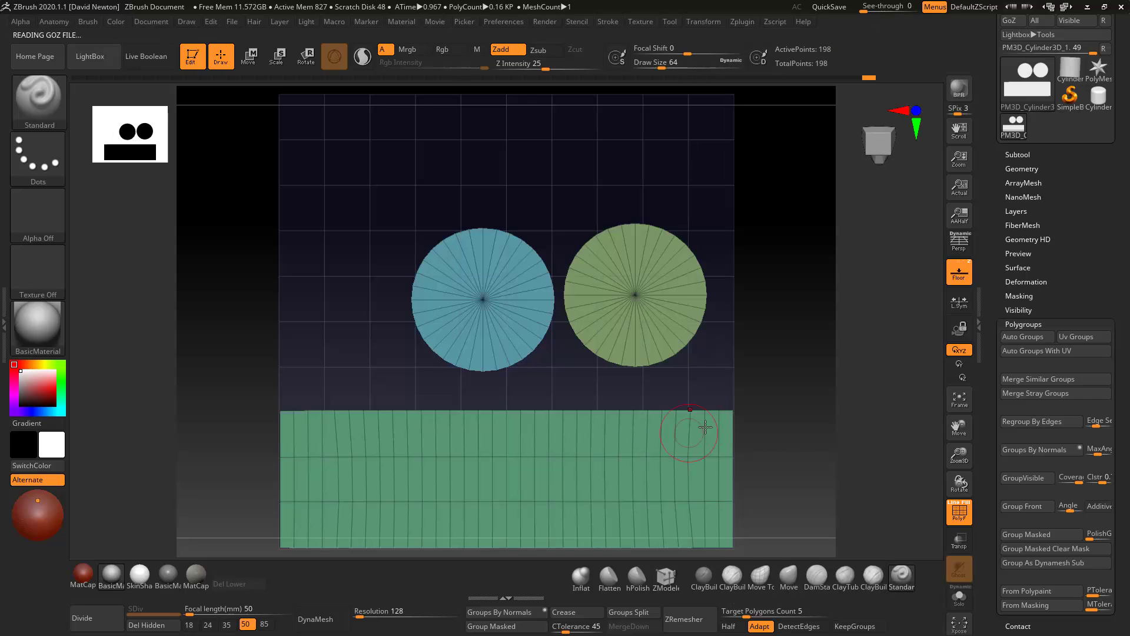
pyautogui.moveTo(790, 373); pyautogui.dragTo(797, 236)
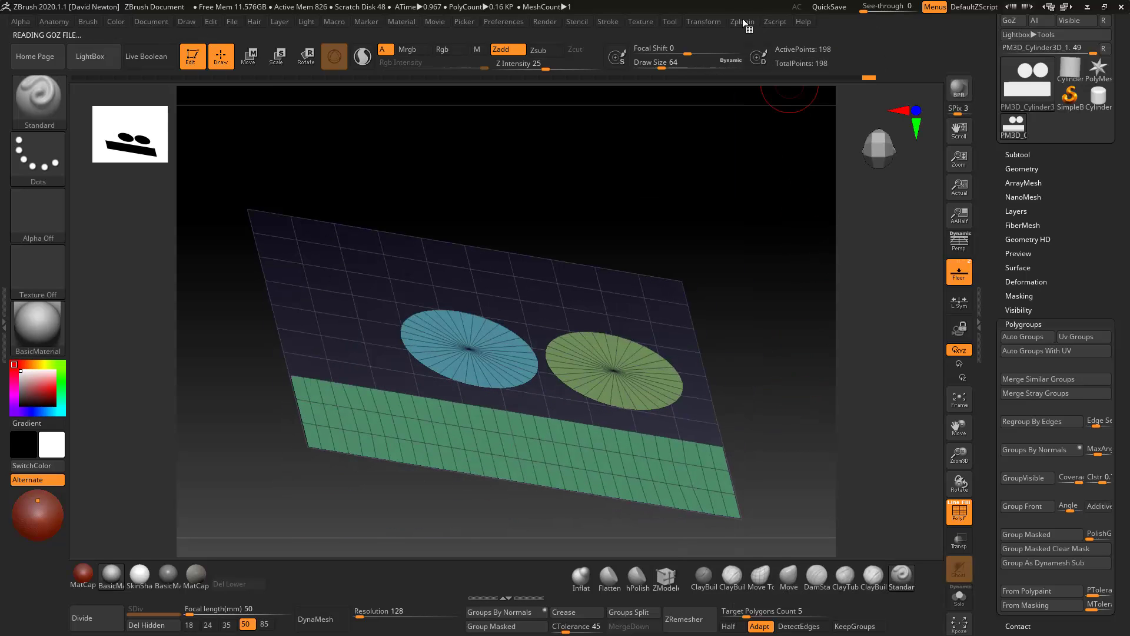
pyautogui.click(743, 22)
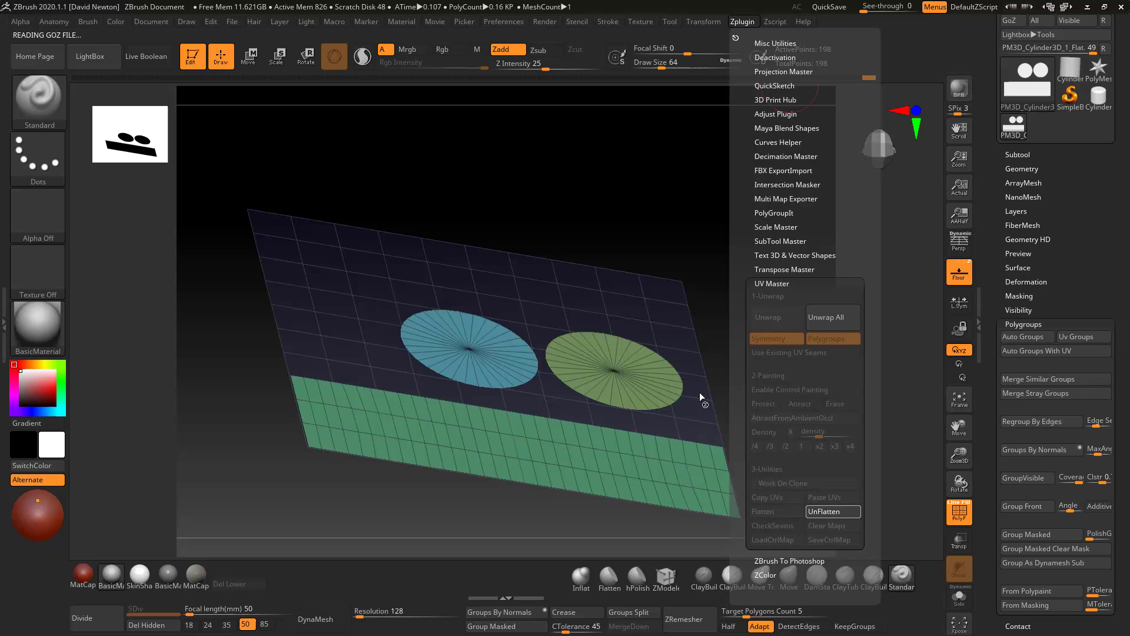
pyautogui.click(833, 511)
pyautogui.moveTo(742, 359); pyautogui.dragTo(702, 344)
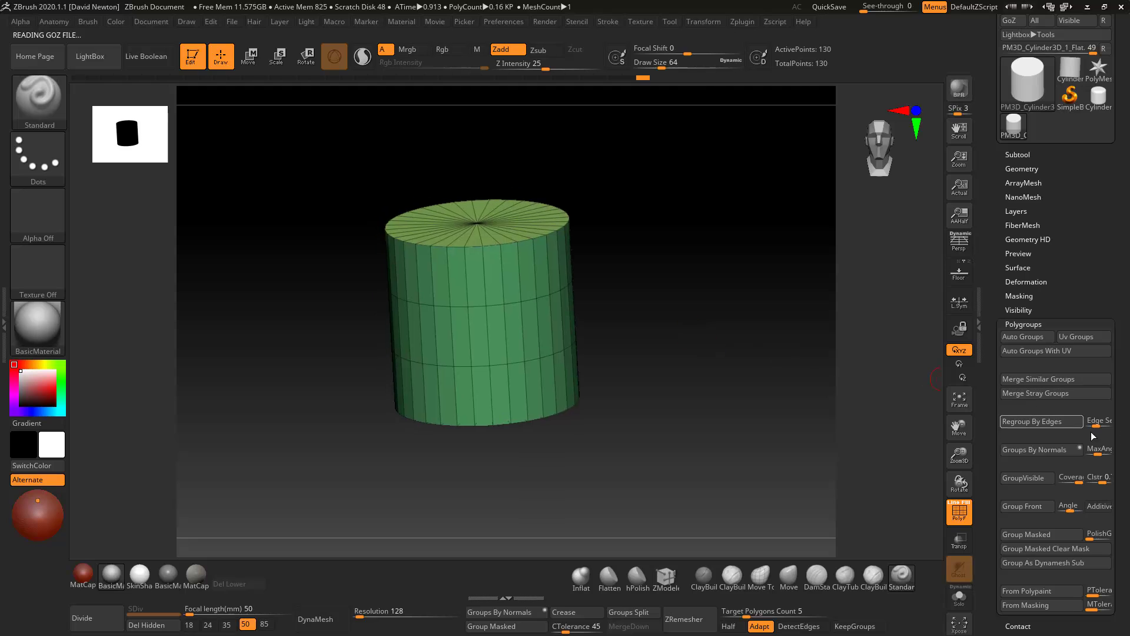
# Step: Rotate the cylinder so it stands upright in the view
pyautogui.scroll(-3, 1093, 436)
pyautogui.moveTo(740, 308); pyautogui.dragTo(777, 318)
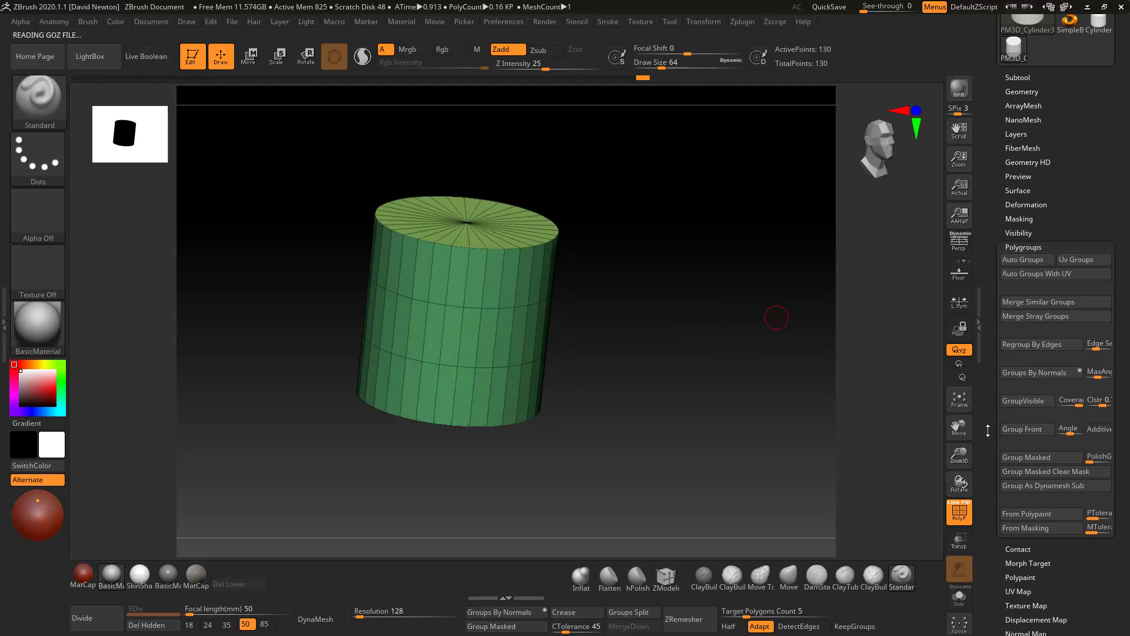
pyautogui.moveTo(1086, 588); pyautogui.dragTo(1100, 520)
pyautogui.moveTo(1126, 454); pyautogui.dragTo(1125, 527)
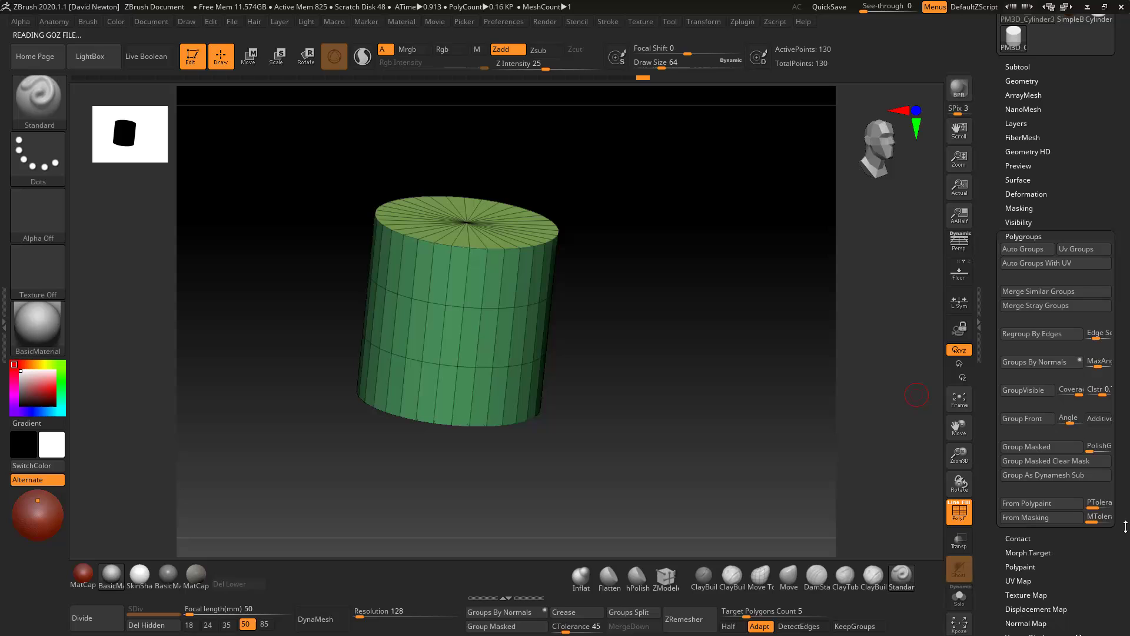
pyautogui.scroll(1, 1125, 526)
pyautogui.moveTo(821, 400); pyautogui.dragTo(785, 412)
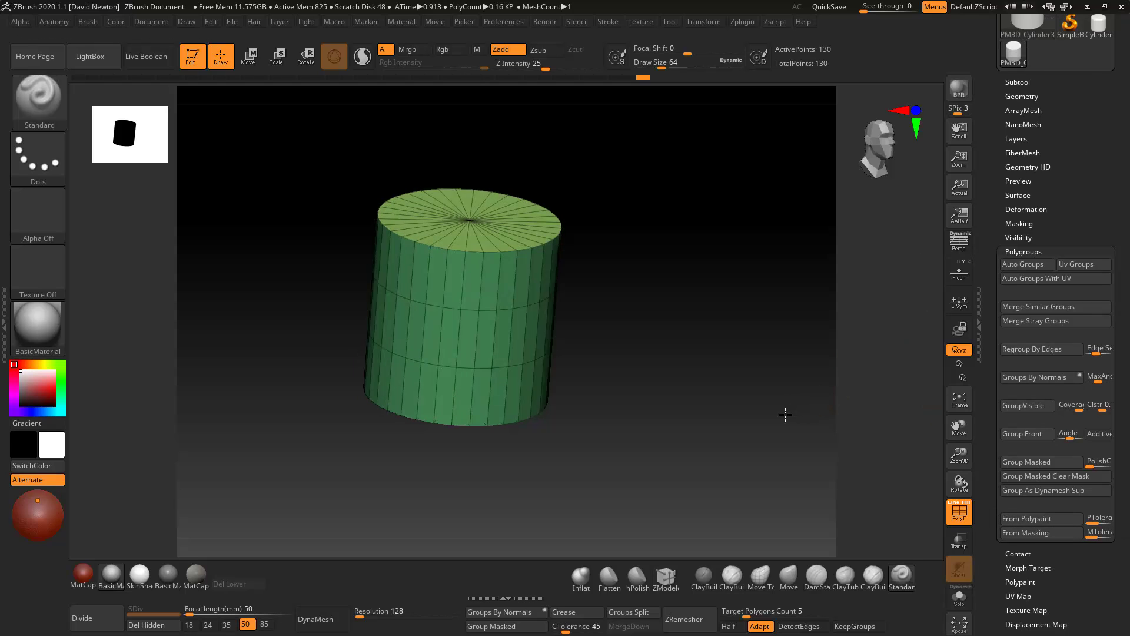
# Step: Scroll the Tool palette down to Surface and expand it
pyautogui.scroll(-5, 1080, 548)
pyautogui.scroll(4, 1079, 548)
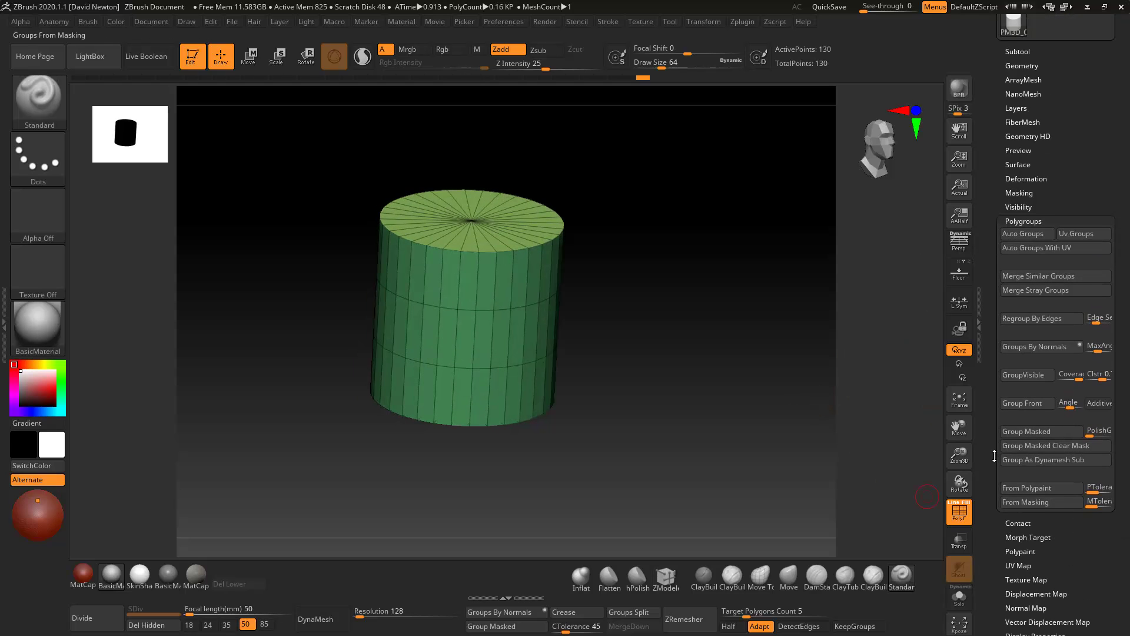
pyautogui.click(1017, 164)
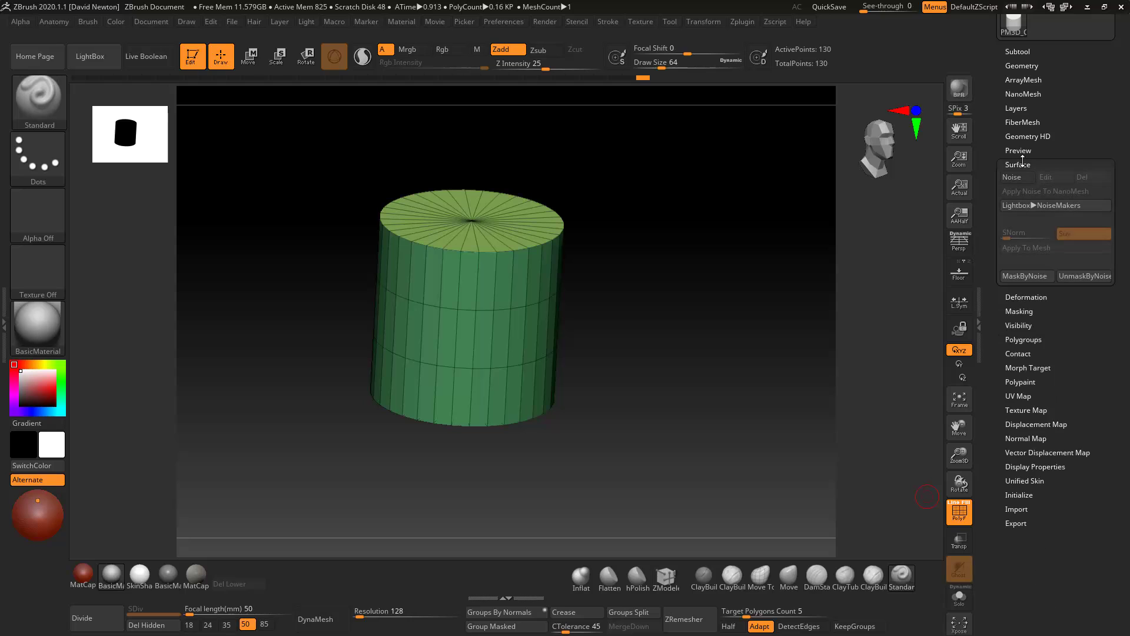
# Step: Open NoiseMaker, enable NoisePlug, cancel the stray Import Image dialog and zoom to frame the cylinder
pyautogui.click(1024, 176)
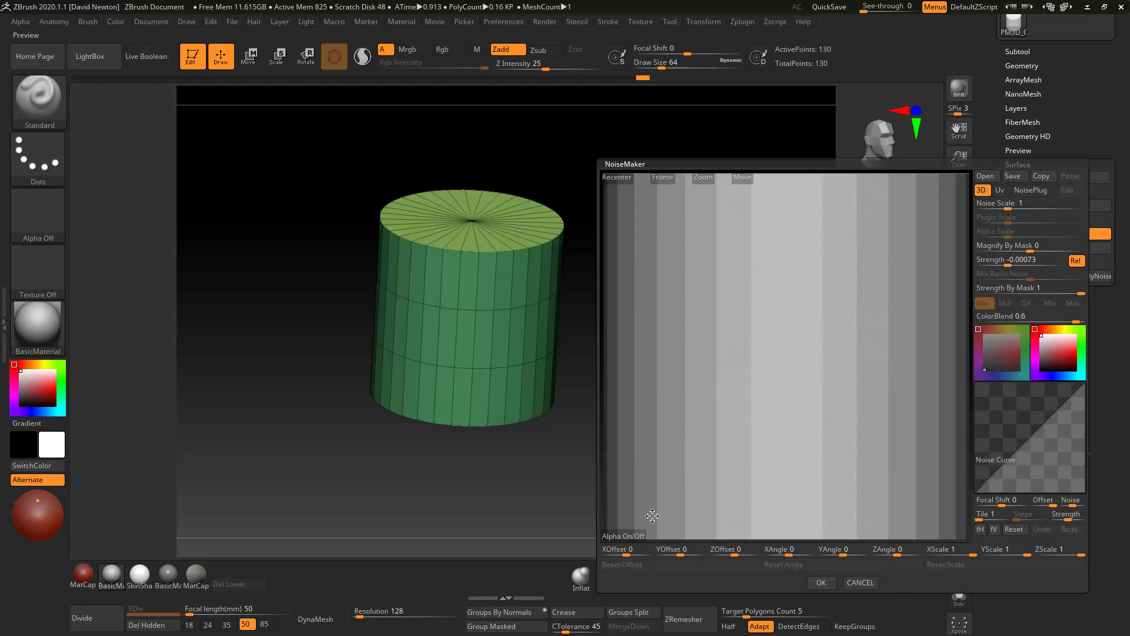
pyautogui.click(612, 525)
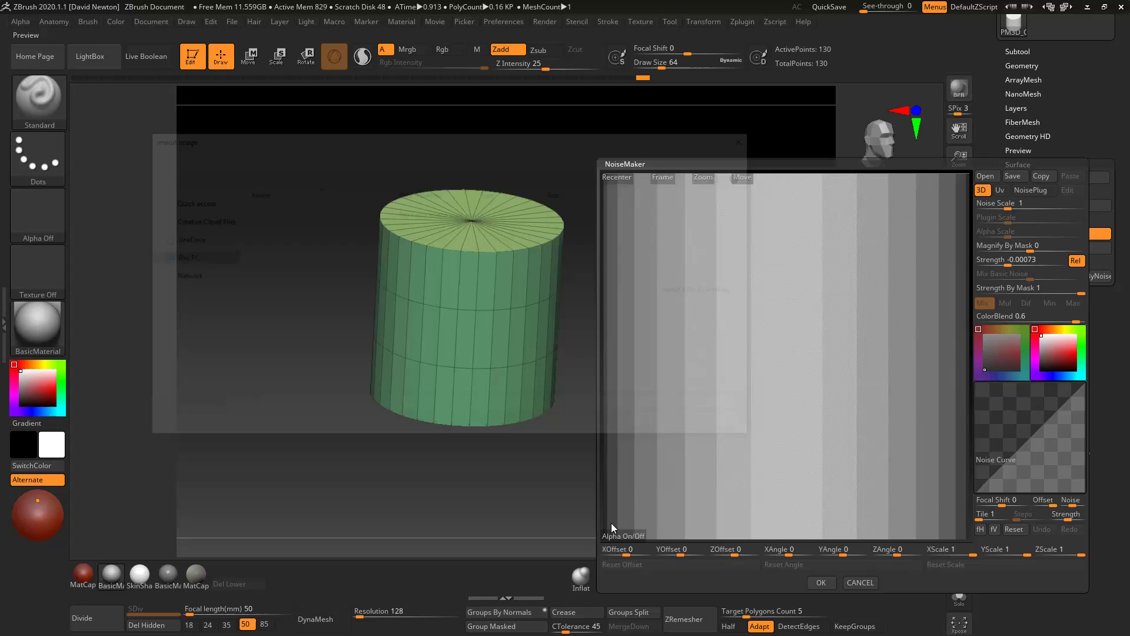
pyautogui.click(736, 425)
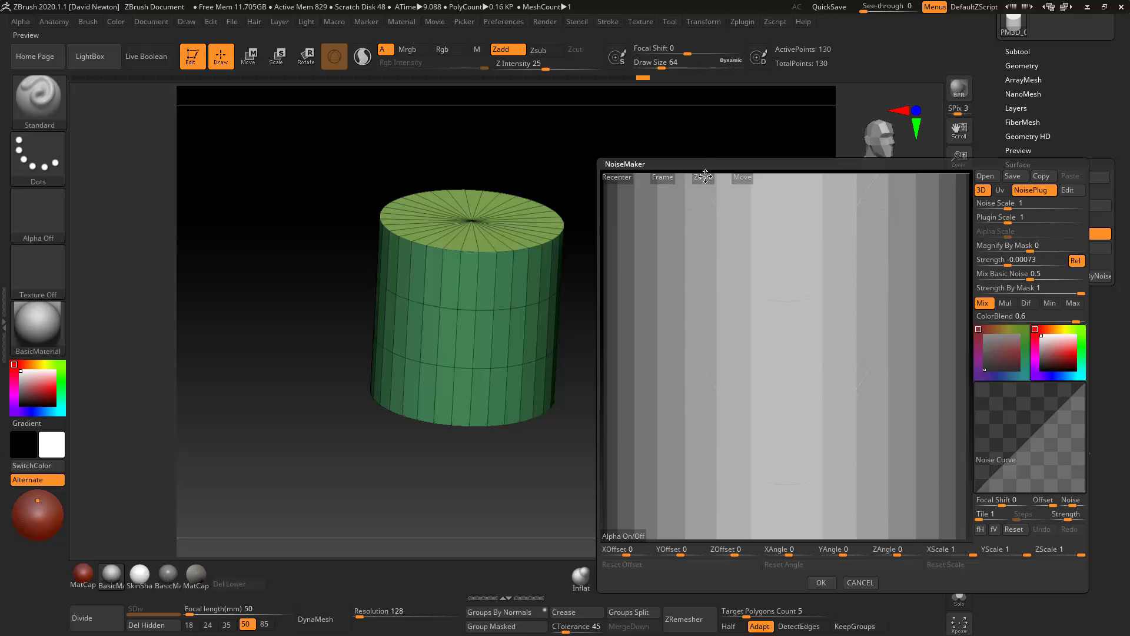
pyautogui.moveTo(706, 177); pyautogui.dragTo(701, 171)
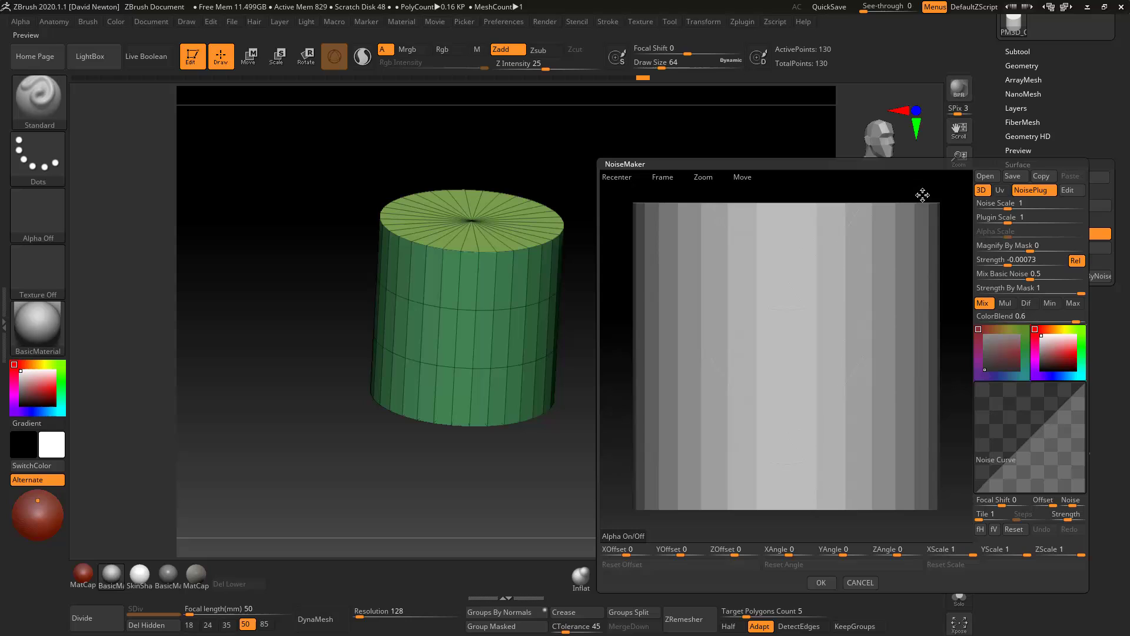
# Step: Use UV mode with Plugin Scale 0.06584, Mix Basic Noise 0 and Strength about 0.19
pyautogui.click(1000, 190)
pyautogui.click(1010, 219)
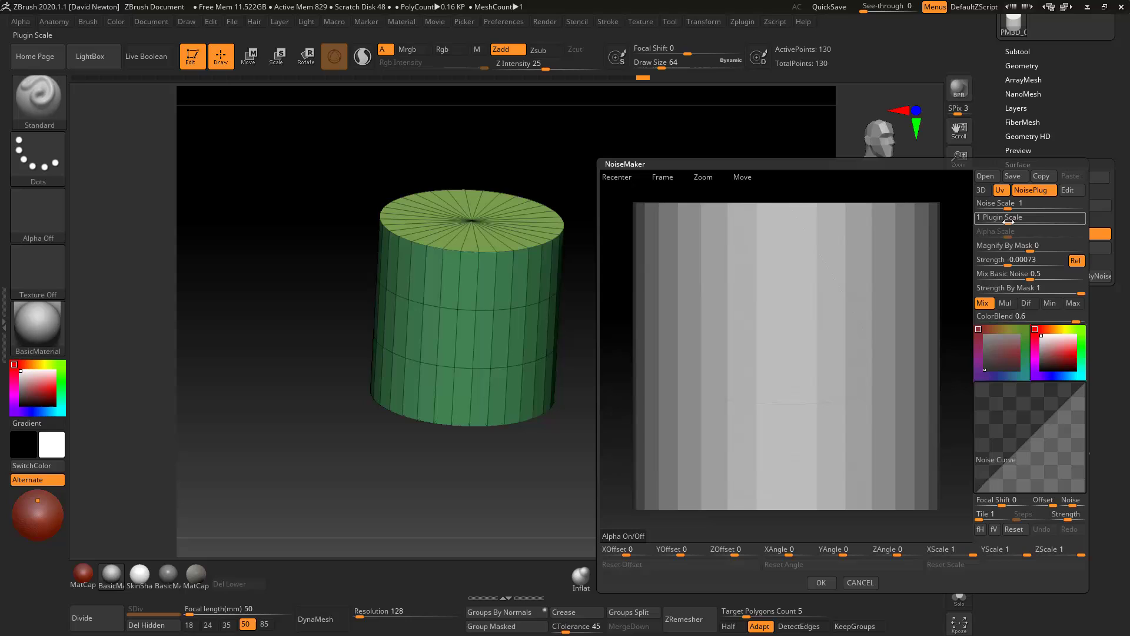
pyautogui.moveTo(1009, 222); pyautogui.dragTo(995, 222)
pyautogui.click(1010, 272)
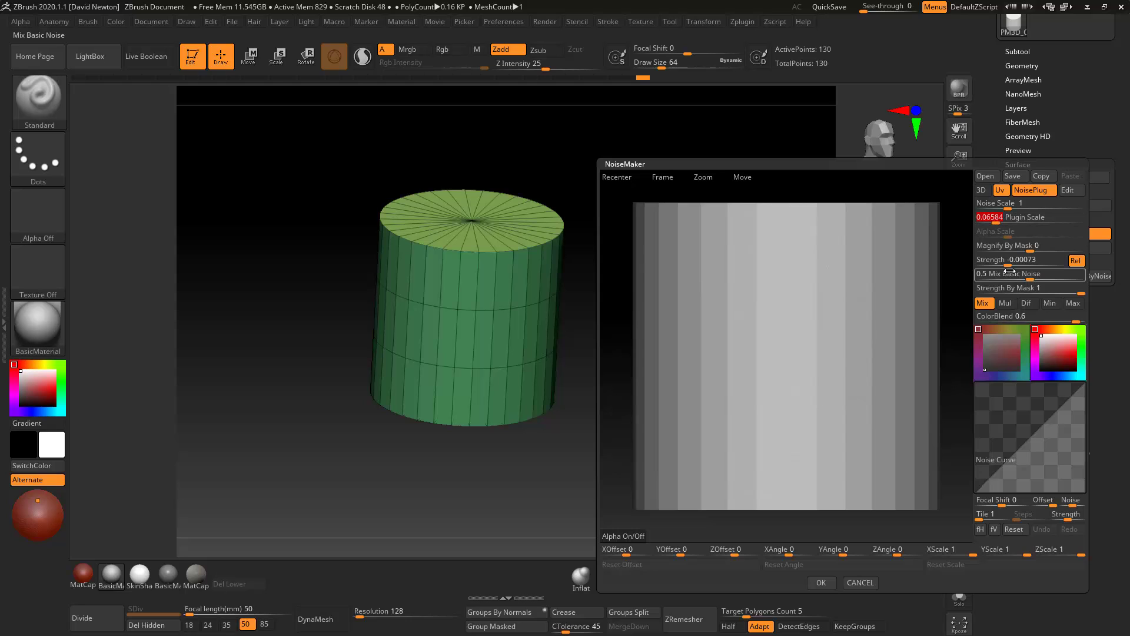
pyautogui.click(989, 275)
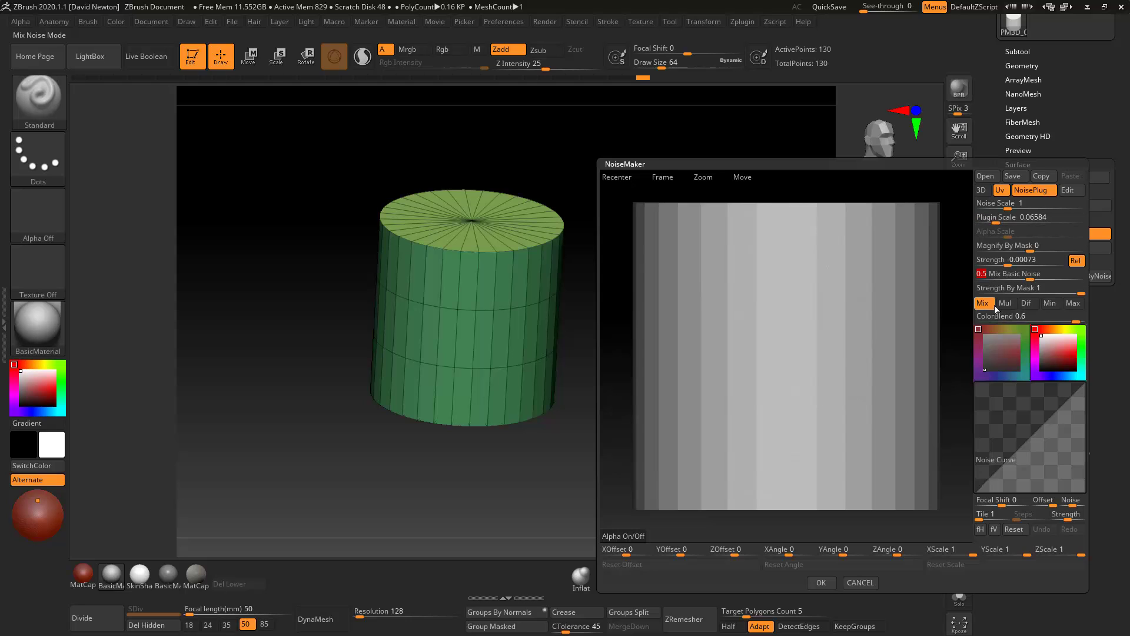
pyautogui.click(996, 263)
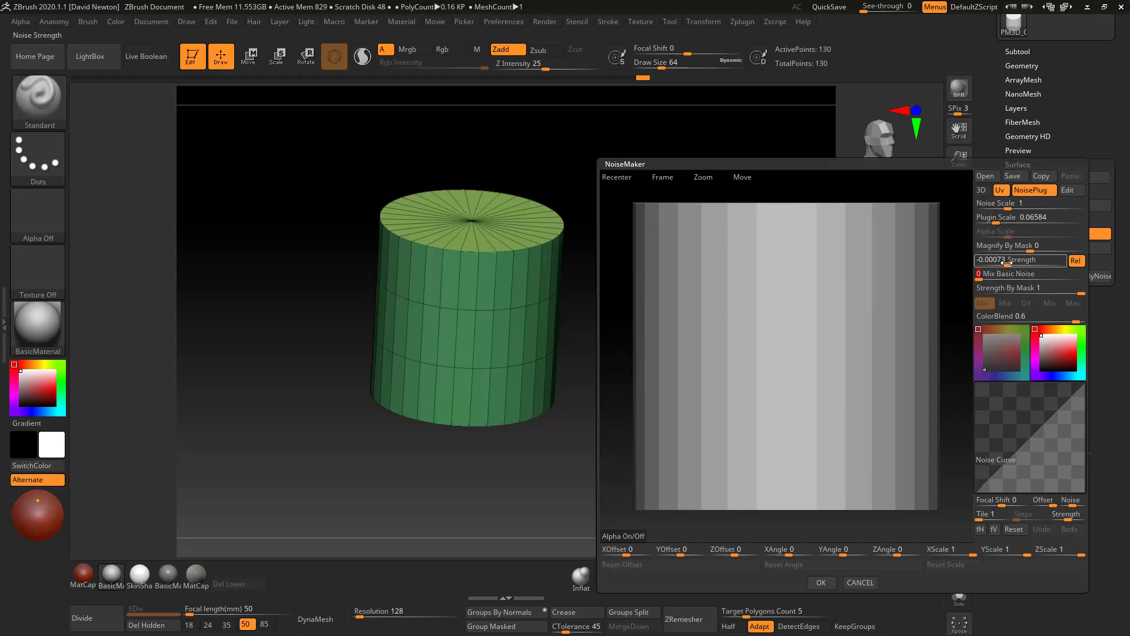
pyautogui.moveTo(1002, 263); pyautogui.dragTo(1058, 264)
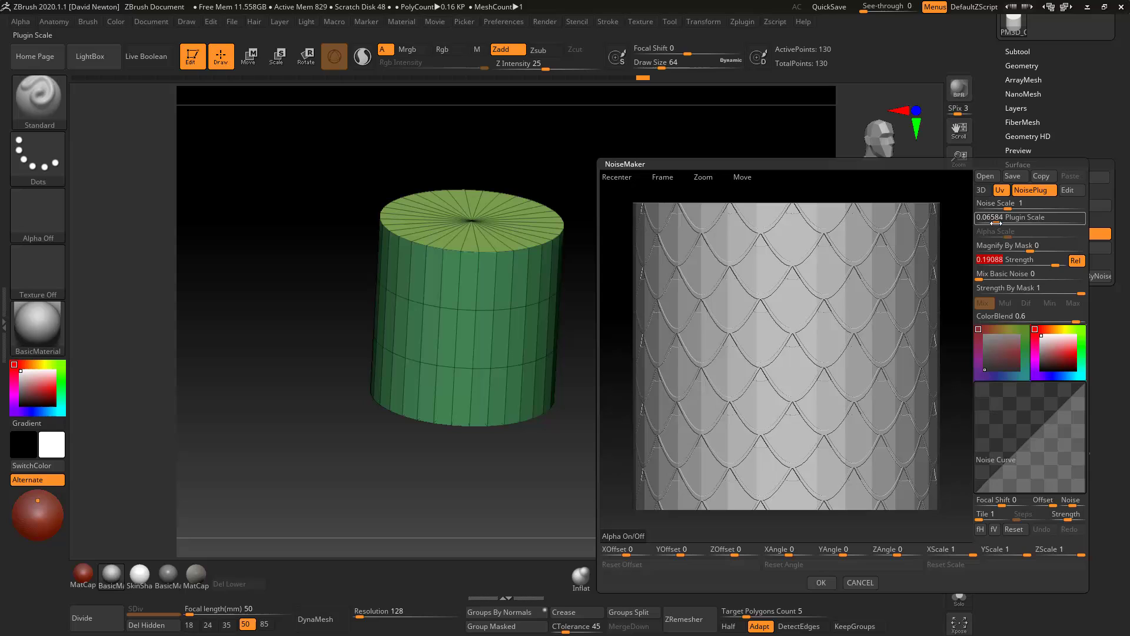
pyautogui.moveTo(994, 223); pyautogui.dragTo(996, 222)
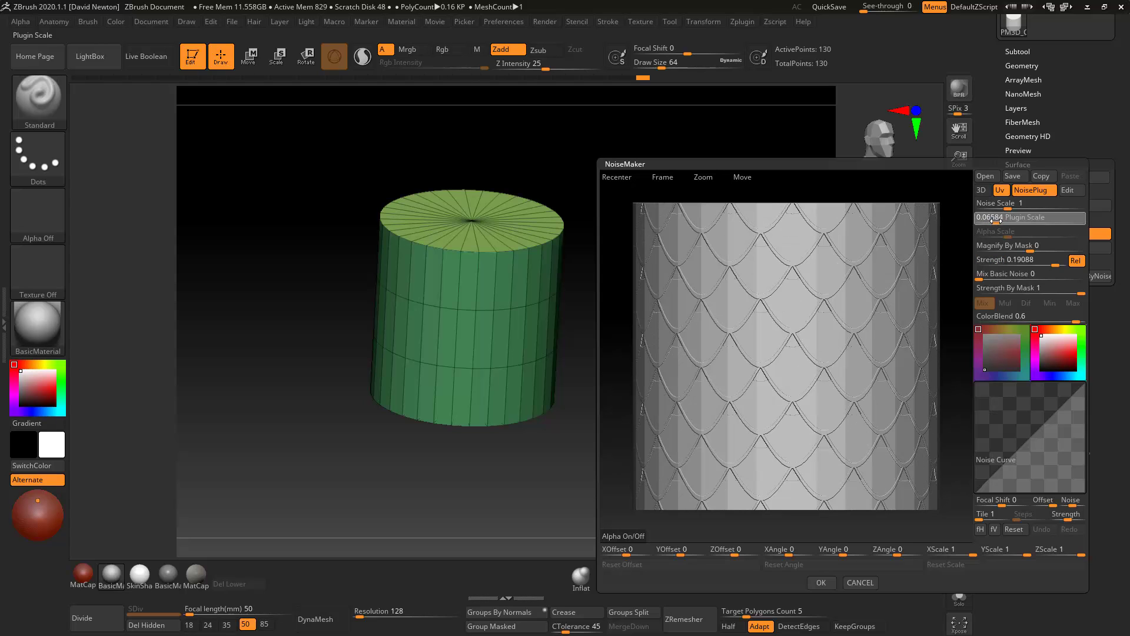
# Step: Apply the scales noise with OK and turn off PolyF for a plain grey cylinder
pyautogui.click(821, 582)
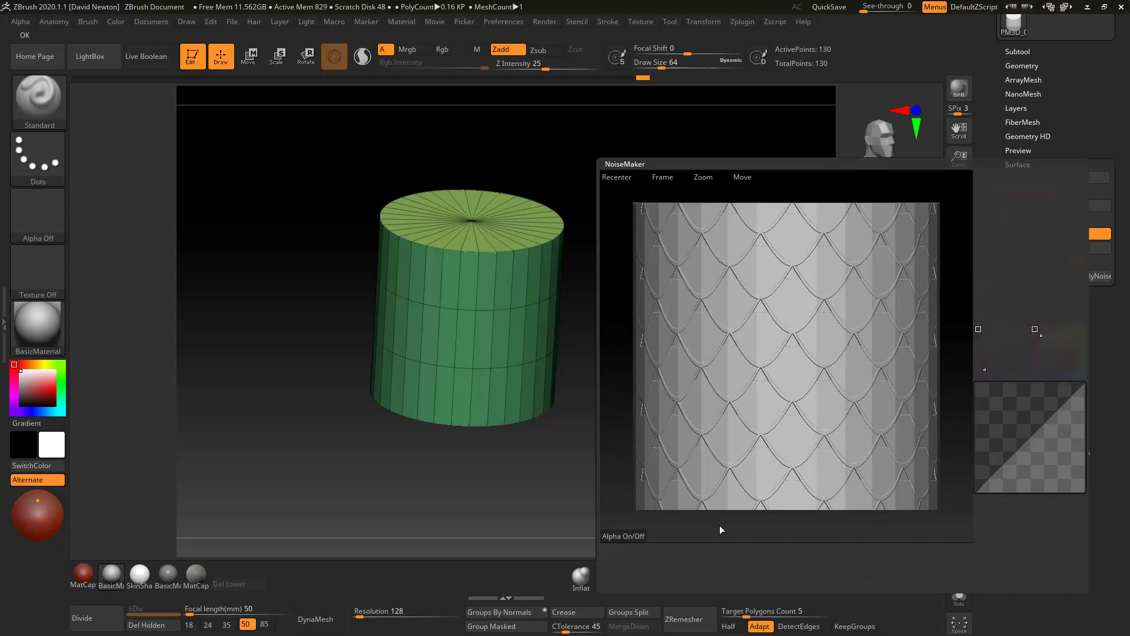
pyautogui.keyDown('alt'); pyautogui.moveTo(679, 311); pyautogui.dragTo(788, 325); pyautogui.keyUp('alt')
pyautogui.click(960, 512)
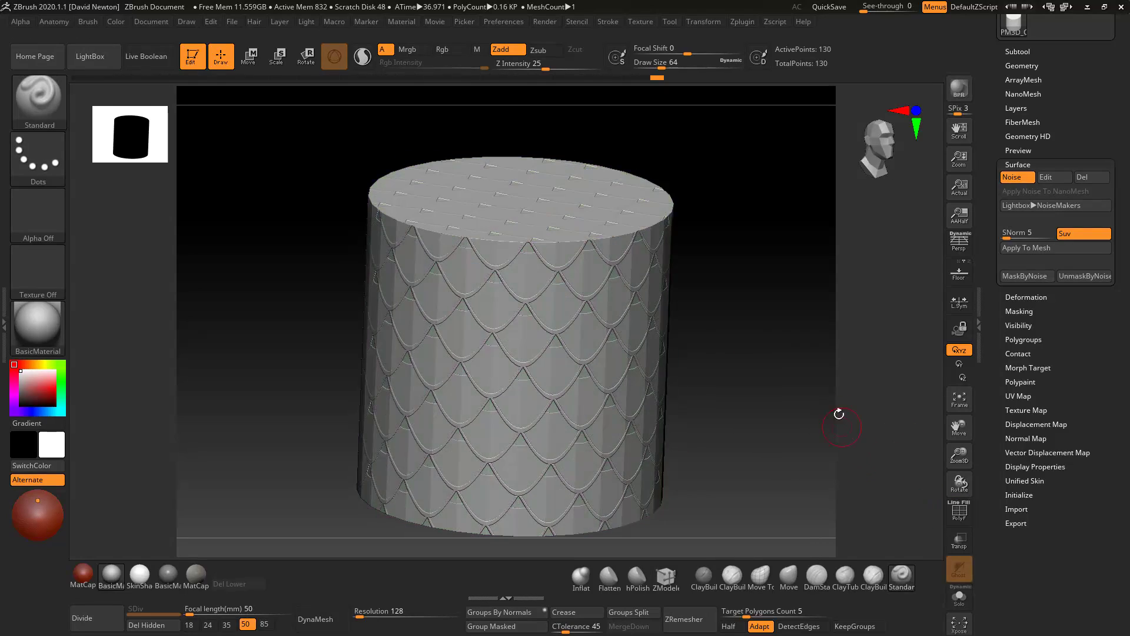
# Step: Orbit around the cylinder to inspect the scales, then turn it back upright
pyautogui.moveTo(837, 411); pyautogui.dragTo(687, 406)
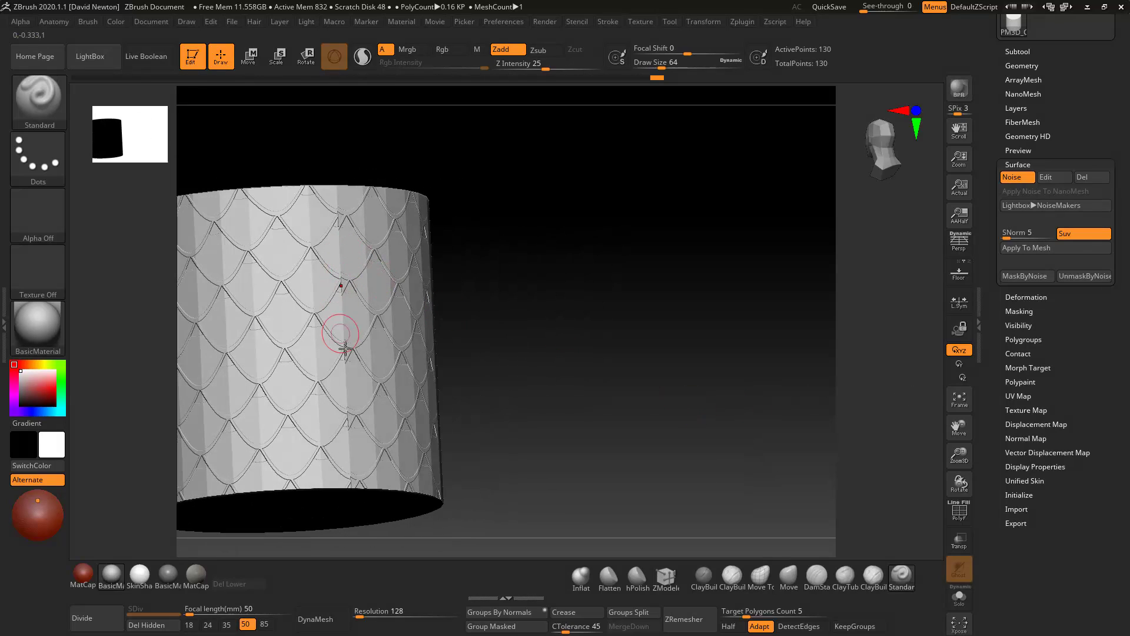
pyautogui.moveTo(588, 353); pyautogui.dragTo(739, 314)
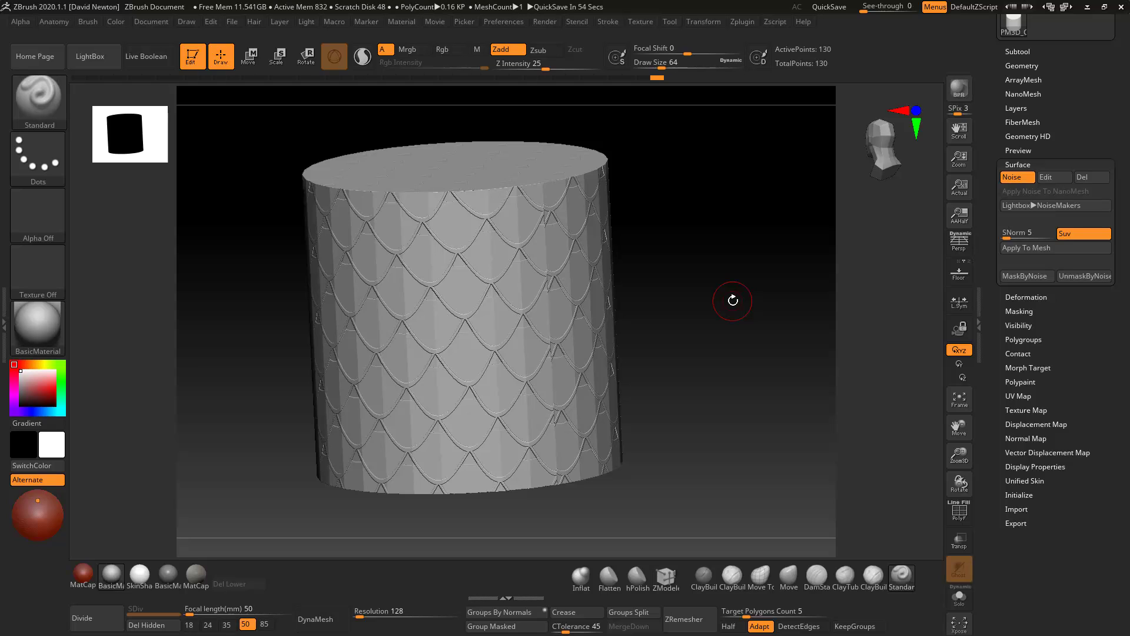
pyautogui.click(743, 22)
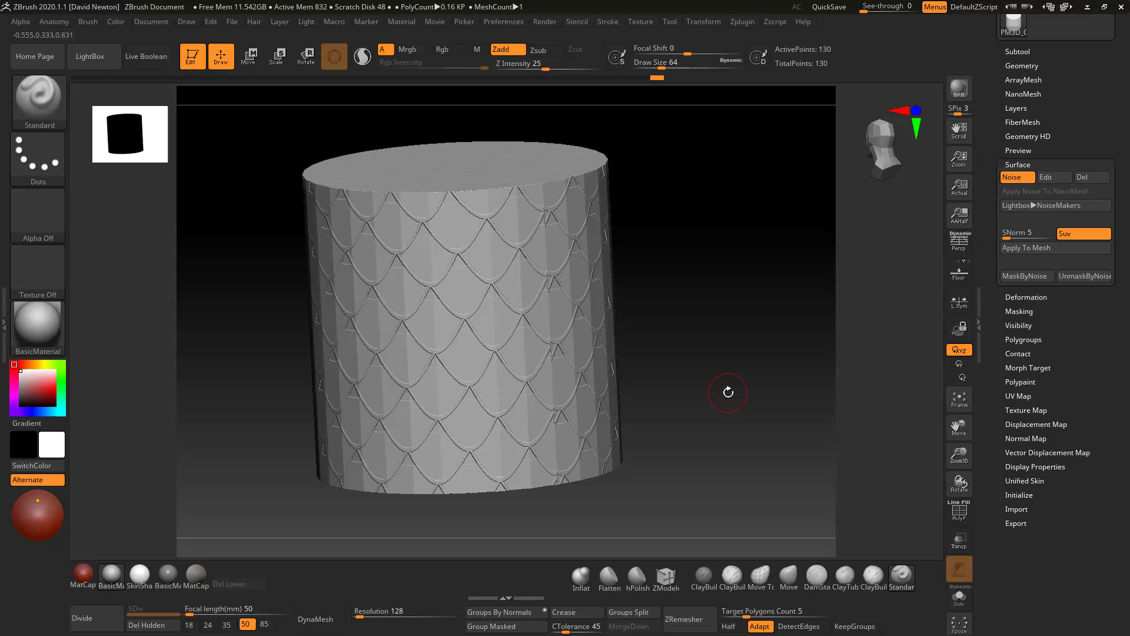
pyautogui.moveTo(725, 313); pyautogui.dragTo(770, 311)
pyautogui.moveTo(1117, 194); pyautogui.dragTo(1116, 407)
pyautogui.moveTo(821, 353); pyautogui.dragTo(788, 355)
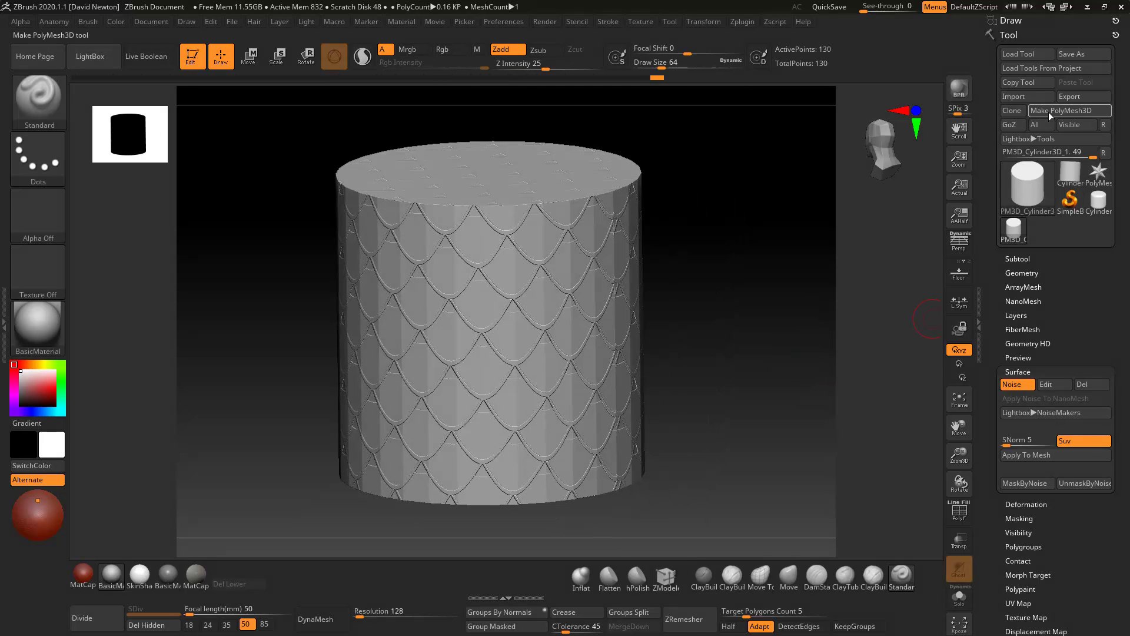
pyautogui.moveTo(95, 311)
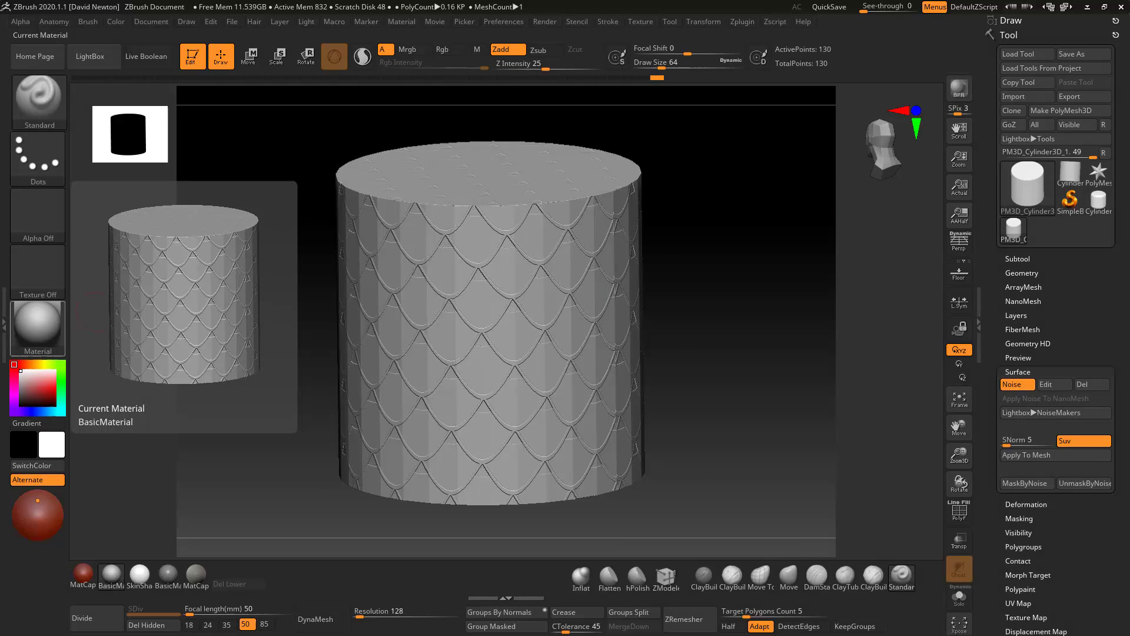